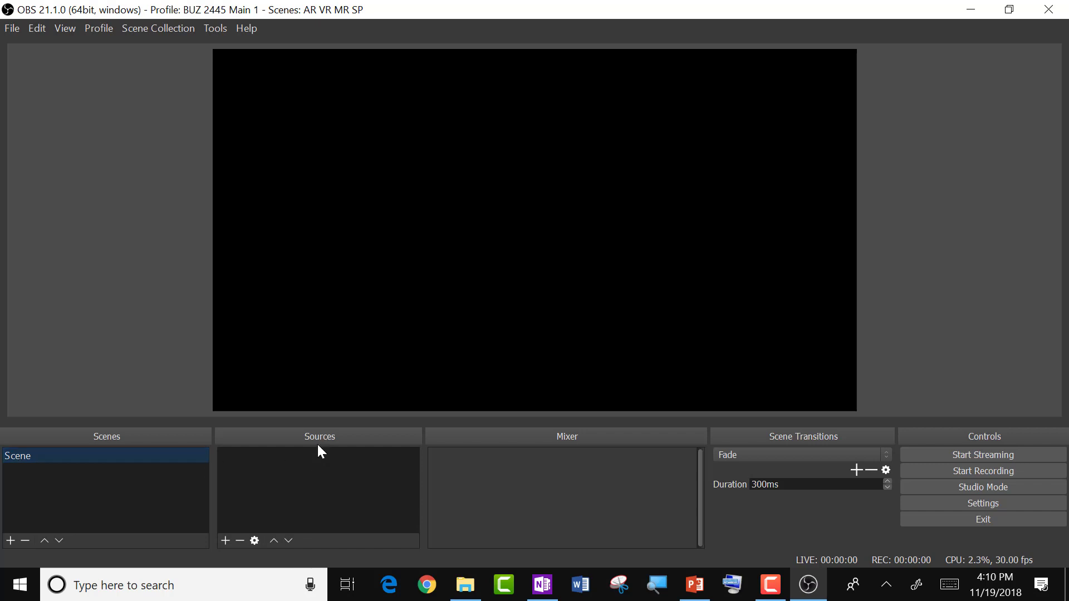
# Add a new Video Capture Device source that uses the HD Pro Webcam C920
pyautogui.click(221, 545)
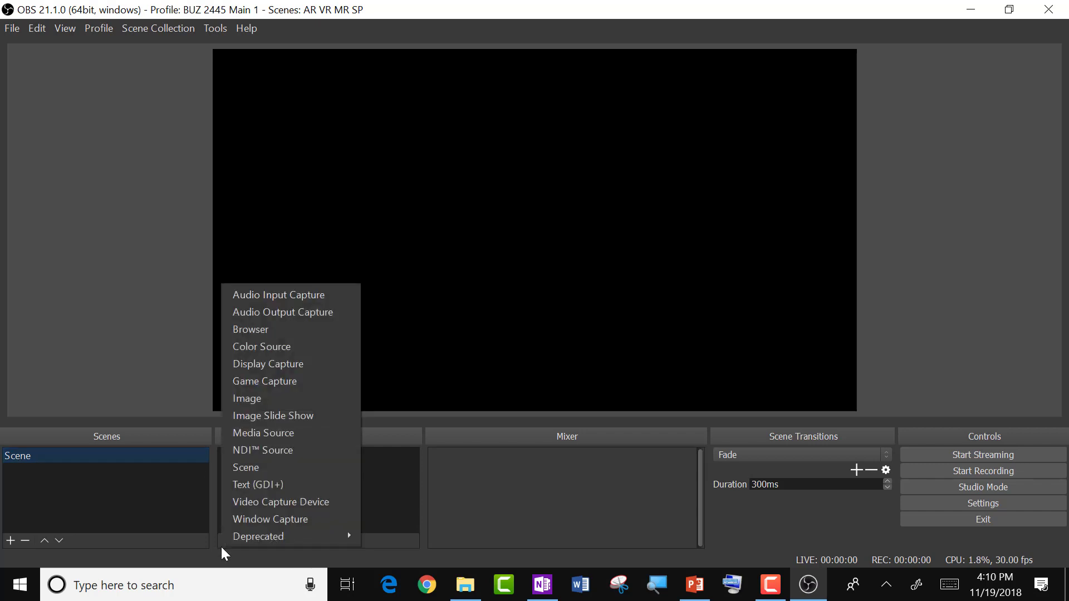
pyautogui.click(269, 507)
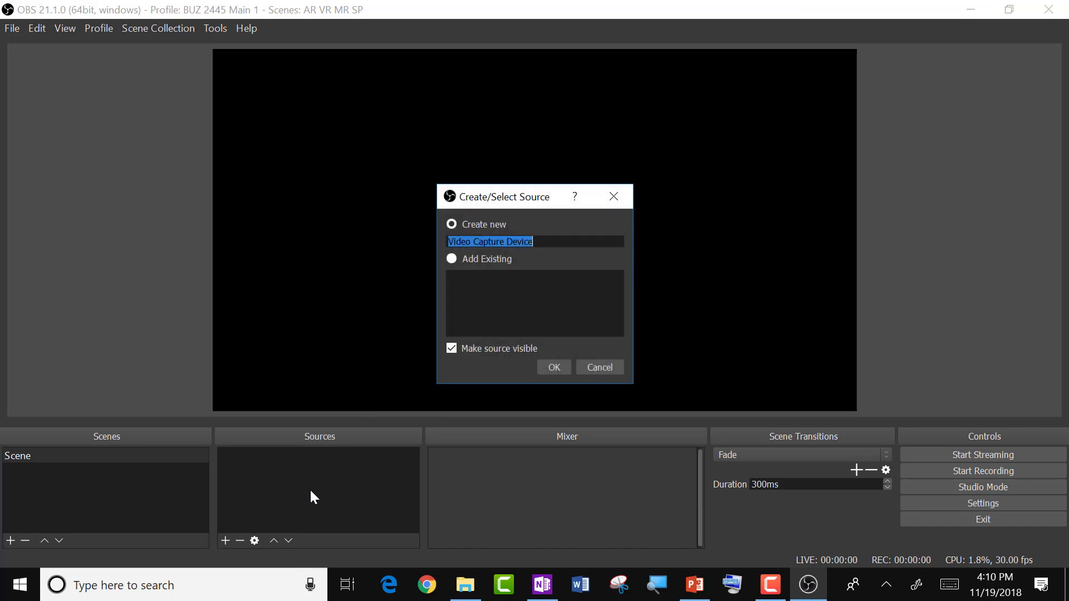
pyautogui.click(554, 370)
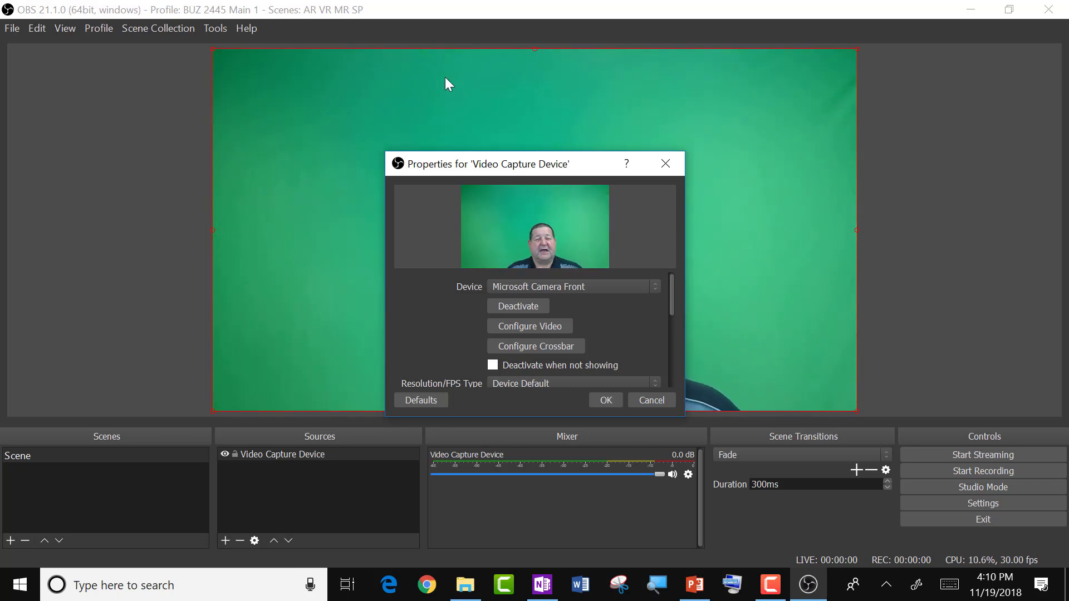
pyautogui.click(620, 285)
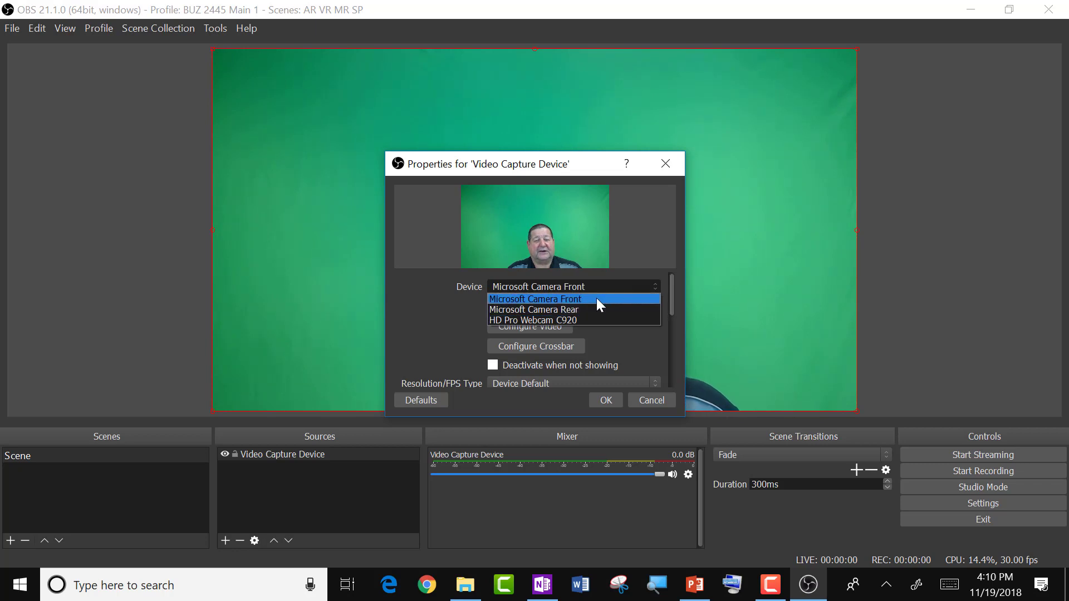
pyautogui.click(536, 321)
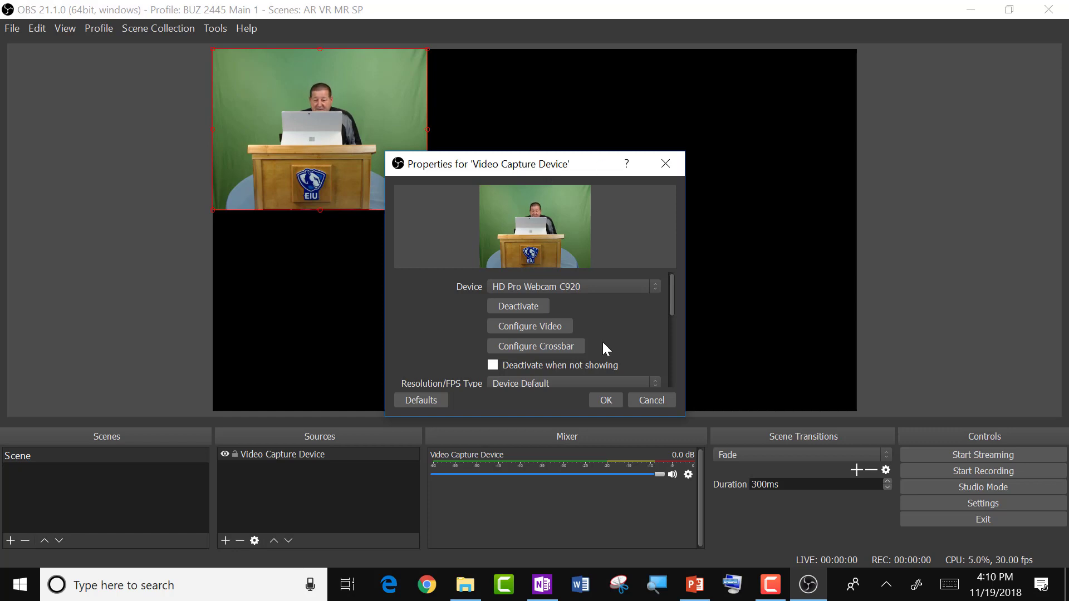
pyautogui.click(606, 401)
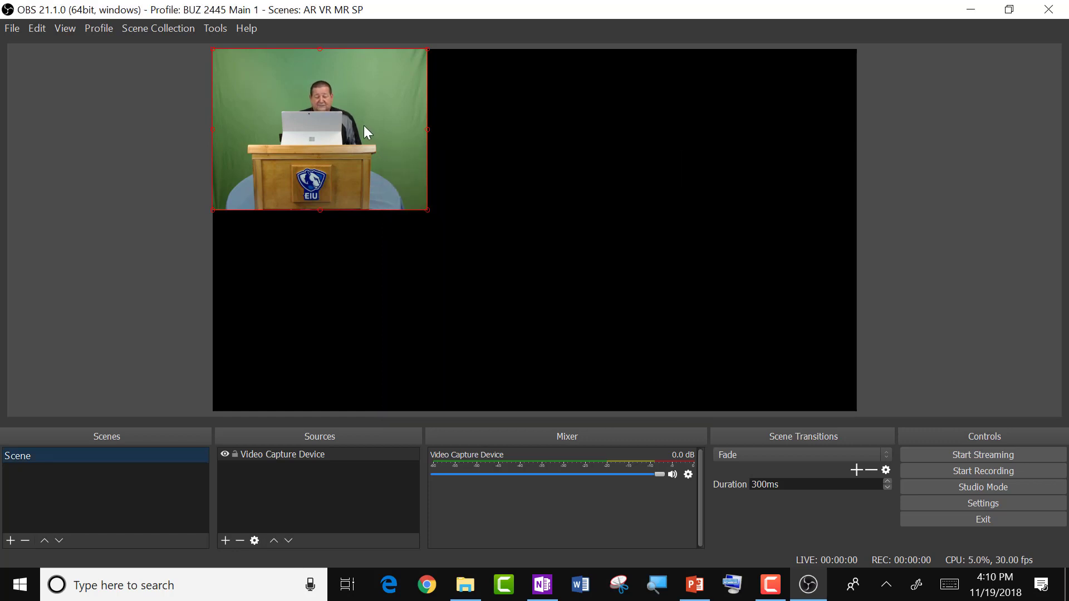
# Move the webcam picture into the lower-right corner of the preview canvas
pyautogui.moveTo(369, 108); pyautogui.dragTo(797, 305)
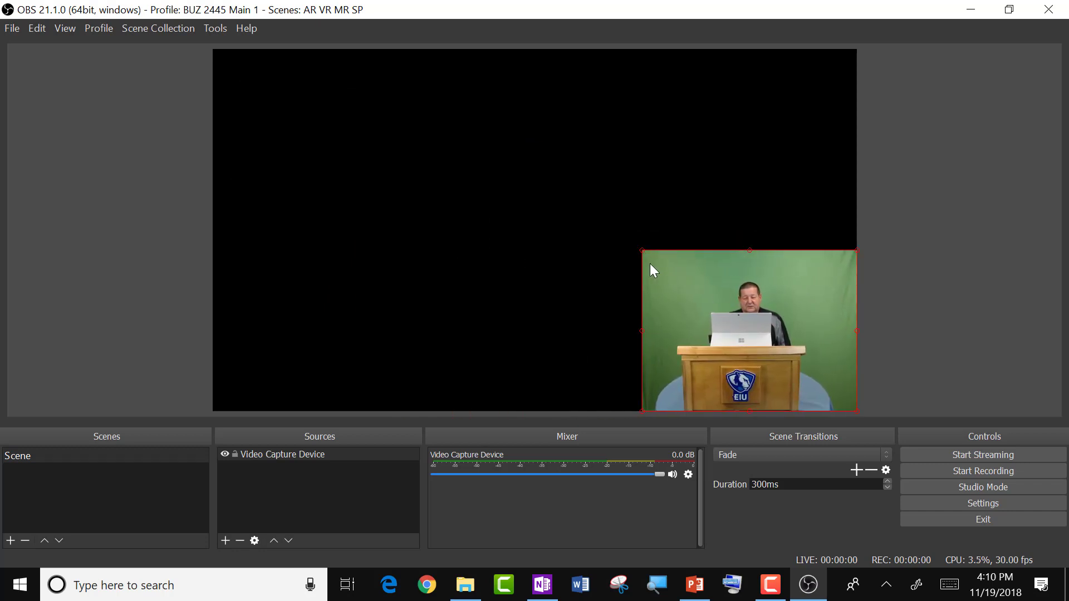
pyautogui.moveTo(644, 246); pyautogui.dragTo(595, 218)
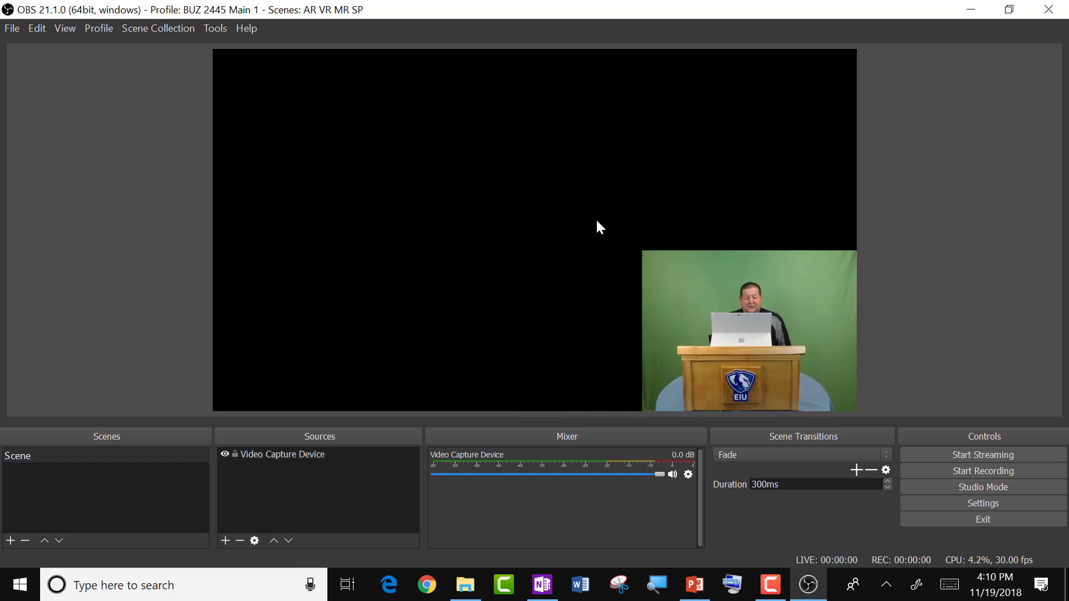
pyautogui.click(668, 272)
pyautogui.moveTo(644, 252); pyautogui.dragTo(708, 252)
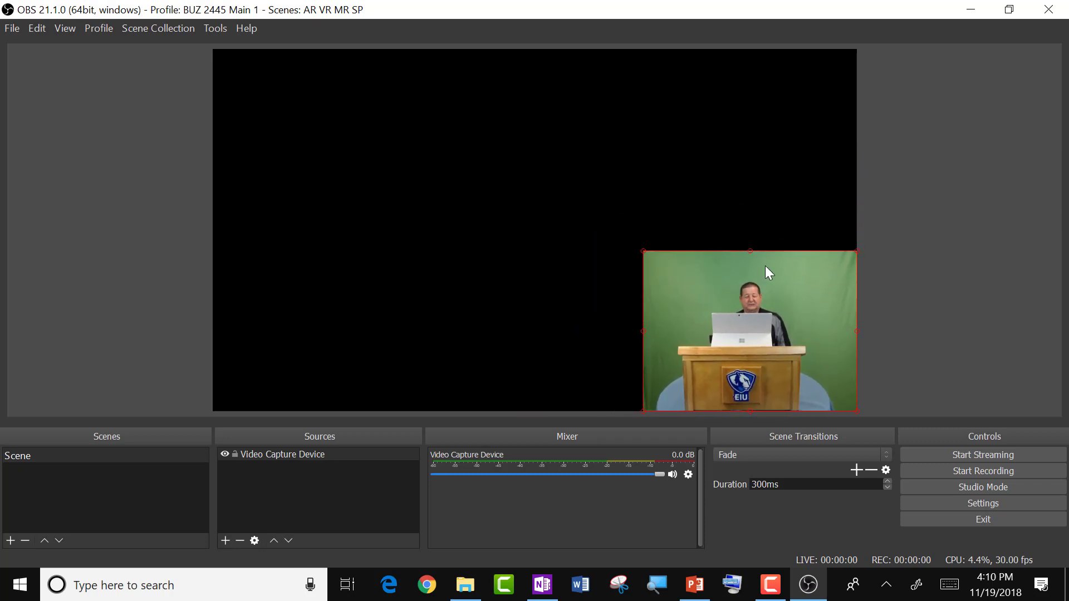
# Add a Chroma Key effect filter with its default name to the Video Capture Device source
pyautogui.click(275, 453)
pyautogui.rightClick(277, 456)
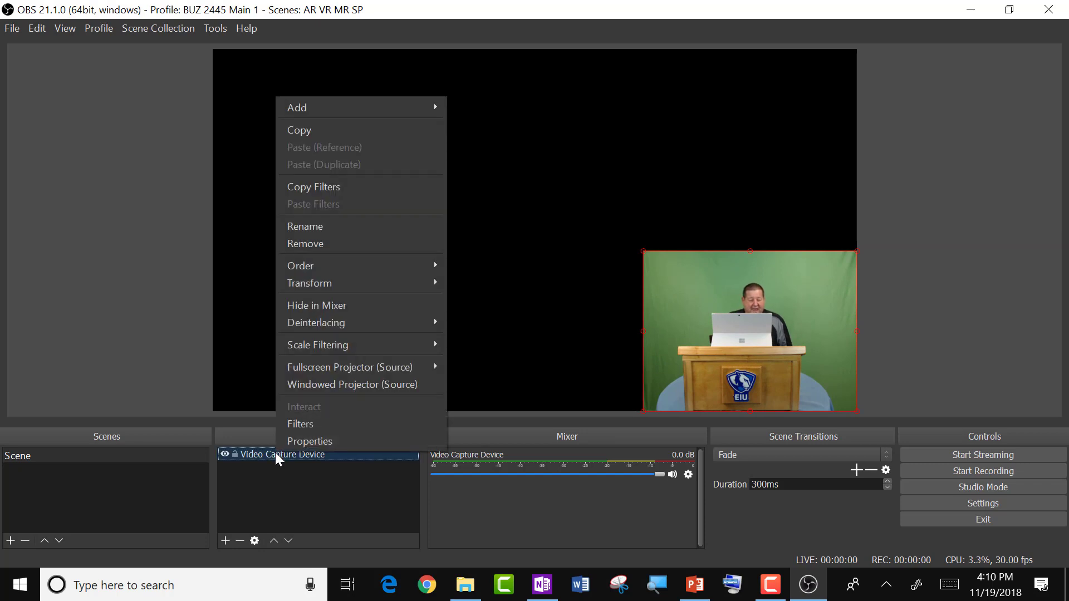
pyautogui.click(299, 430)
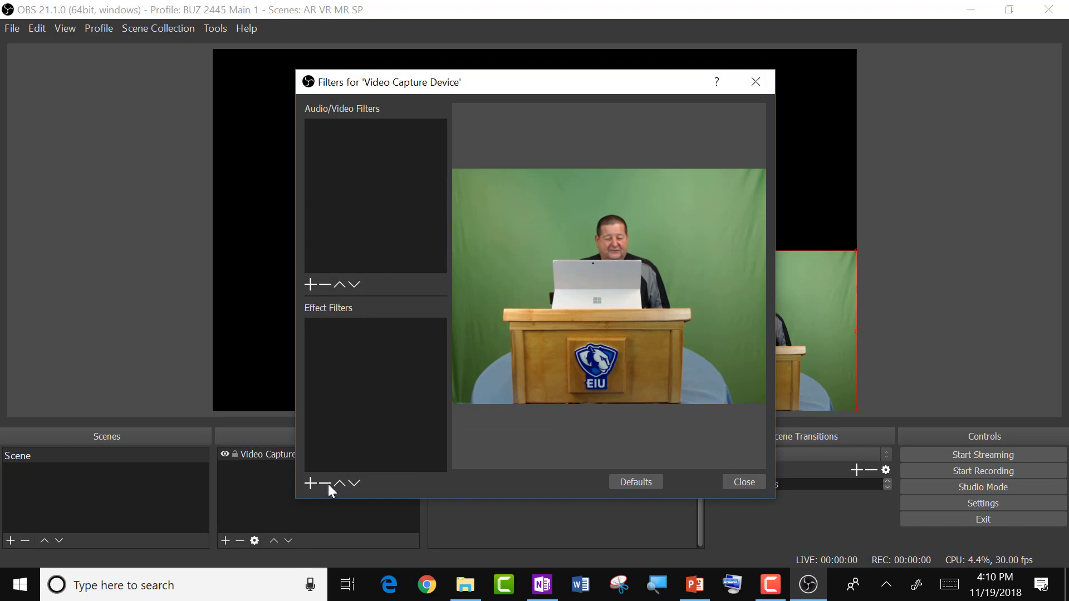
pyautogui.click(311, 483)
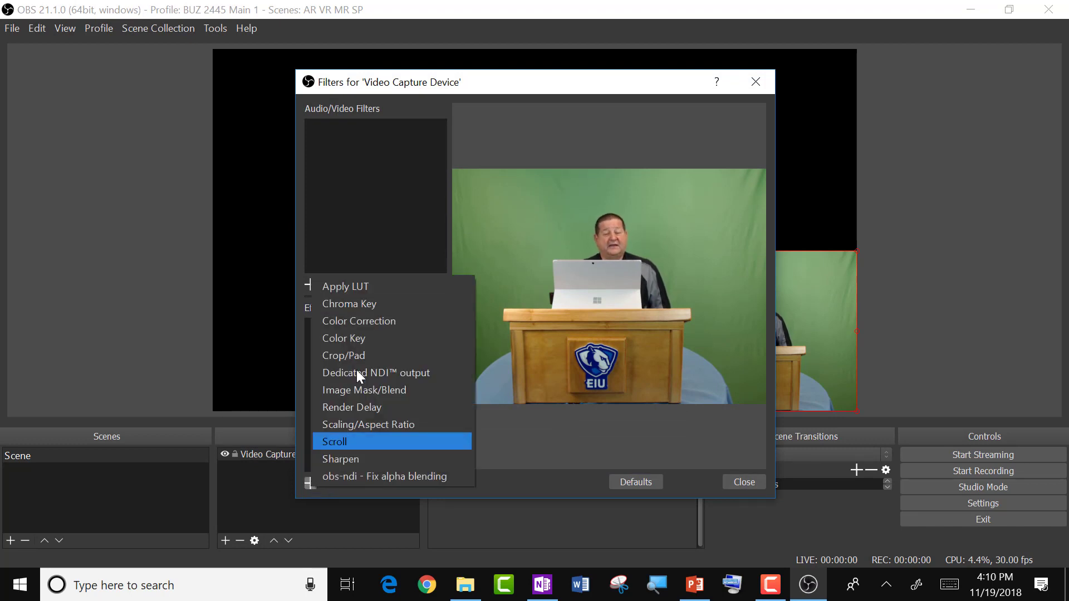
pyautogui.click(360, 307)
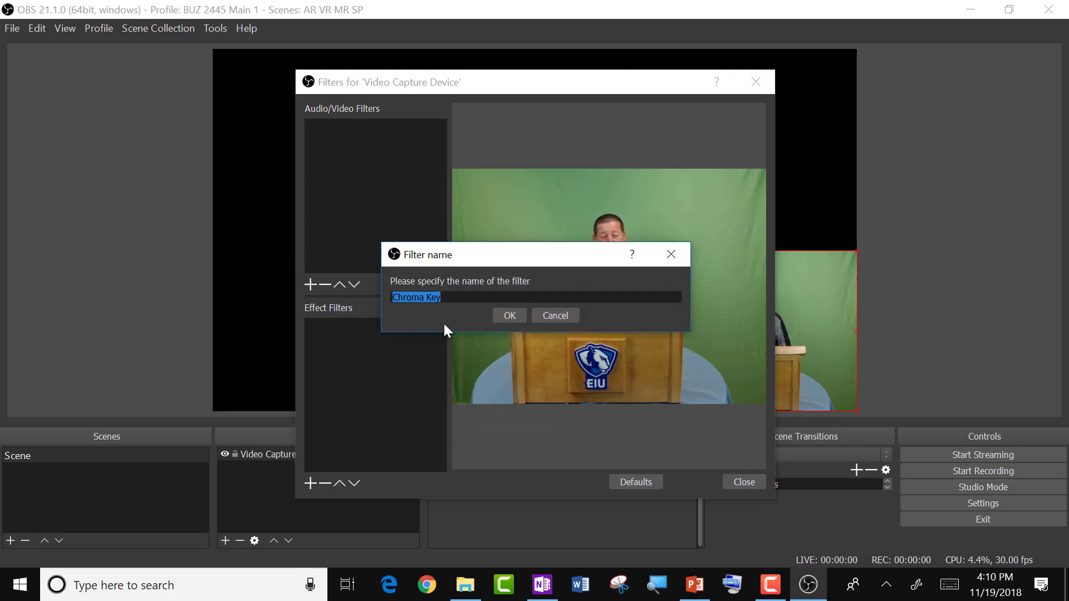
pyautogui.click(501, 321)
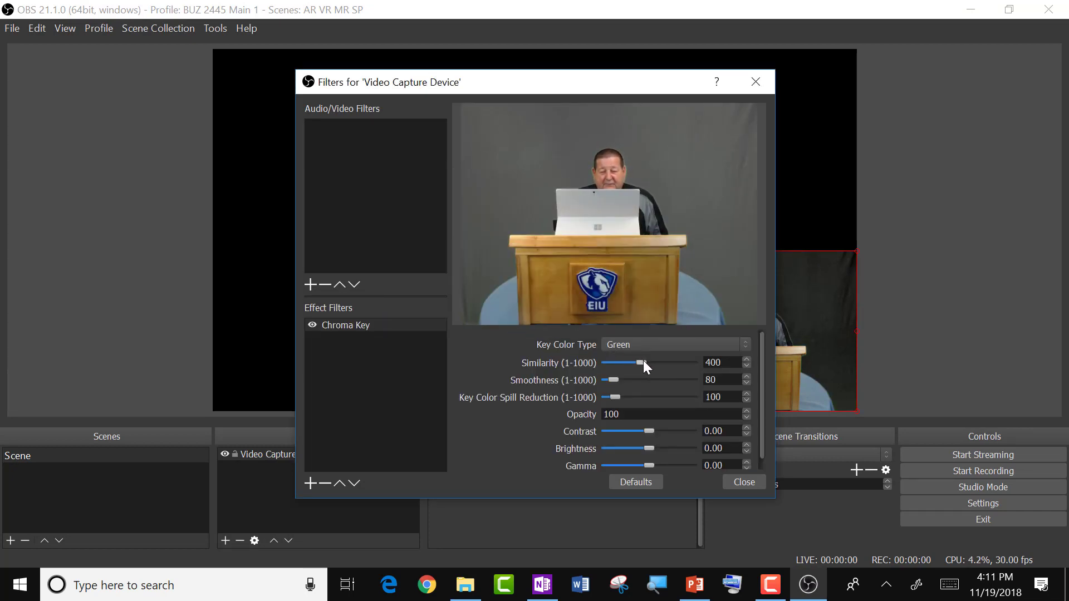
# Raise the Chroma Key filter's similarity to 433
pyautogui.press('Right')
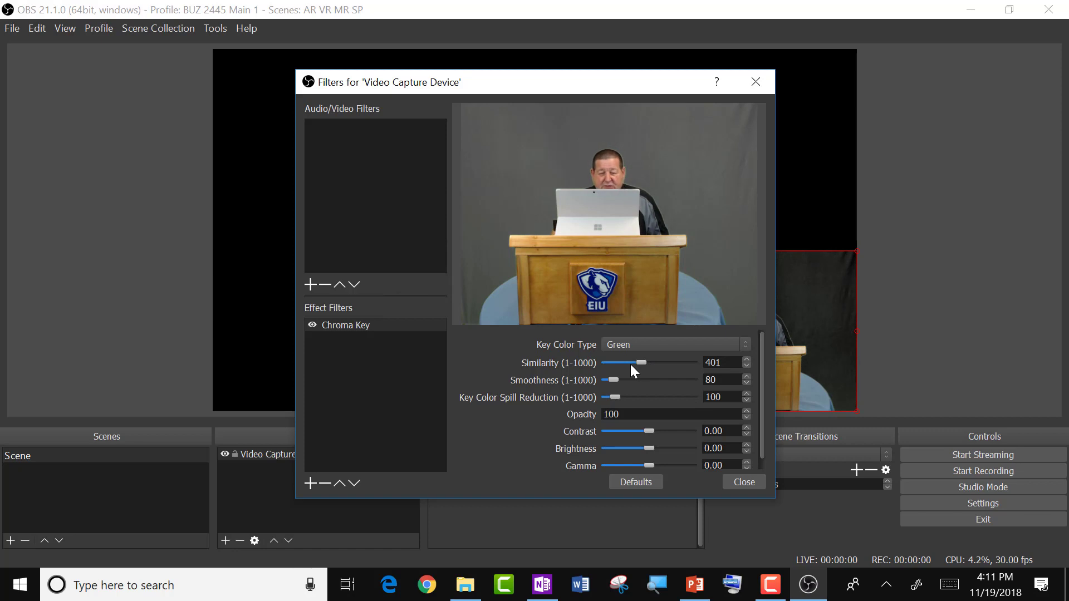
pyautogui.press('Right')
pyautogui.press('Right')
pyautogui.press('Right')
pyautogui.press('Right')
pyautogui.press('Right')
pyautogui.press('Right')
pyautogui.press('Right')
pyautogui.press('Right')
pyautogui.press('Right')
pyautogui.press('Right')
pyautogui.press('Right')
pyautogui.press('Right')
pyautogui.press('Right')
pyautogui.press('Right')
pyautogui.press('Right')
pyautogui.press('Right')
pyautogui.press('Right')
pyautogui.press('Right')
pyautogui.press('Right')
pyautogui.press('Right')
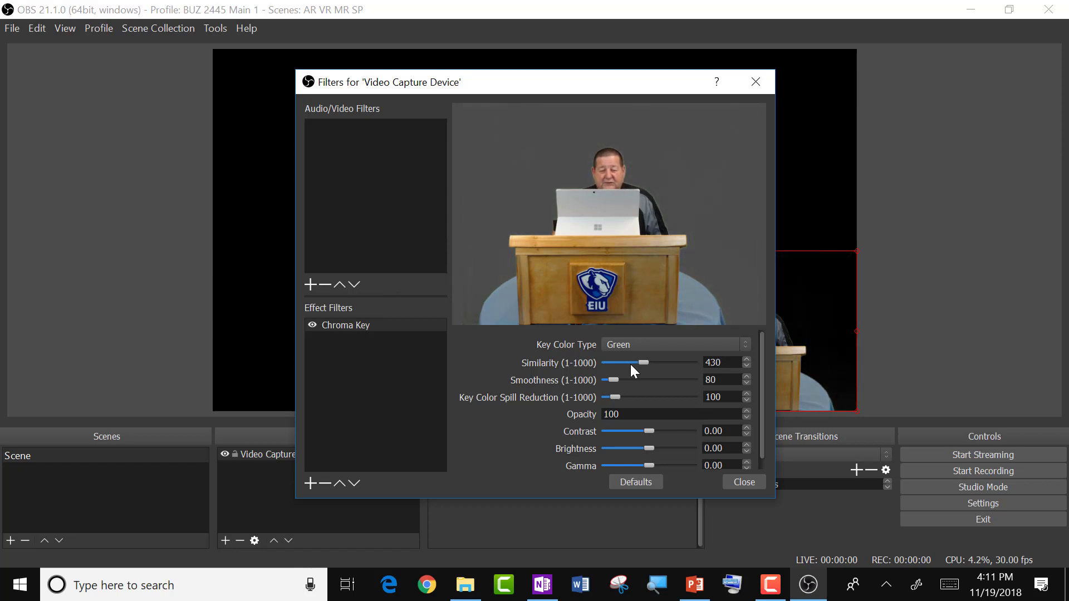
pyautogui.press('Right')
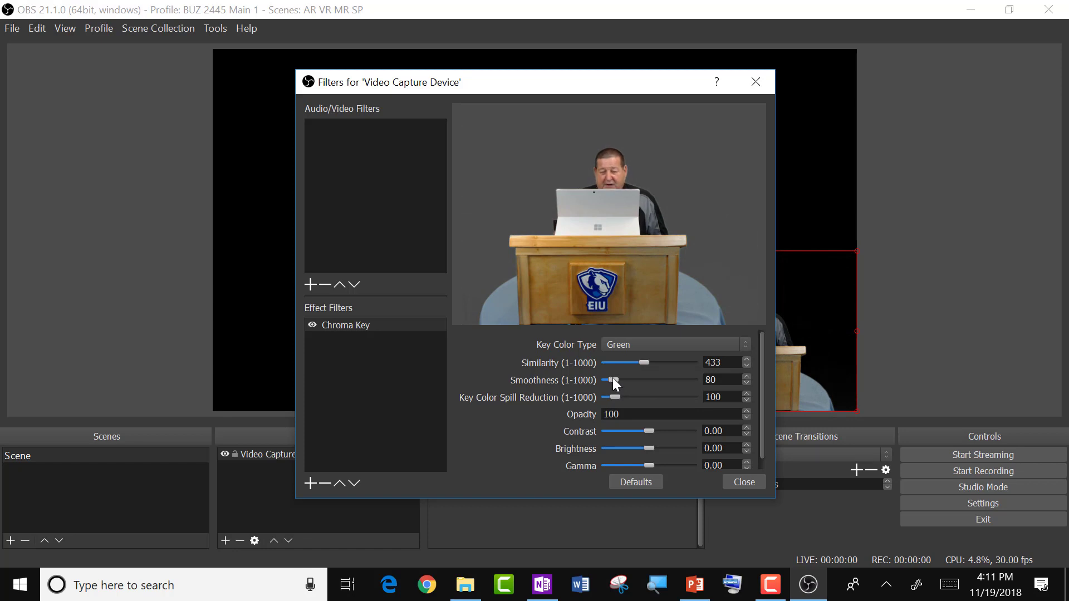
# Lower the Chroma Key filter's smoothness to 67 and close the filter settings
pyautogui.press('Left')
pyautogui.press('Left')
pyautogui.press('Left')
pyautogui.press('Left')
pyautogui.press('Left')
pyautogui.press('Left')
pyautogui.press('Left')
pyautogui.press('Left')
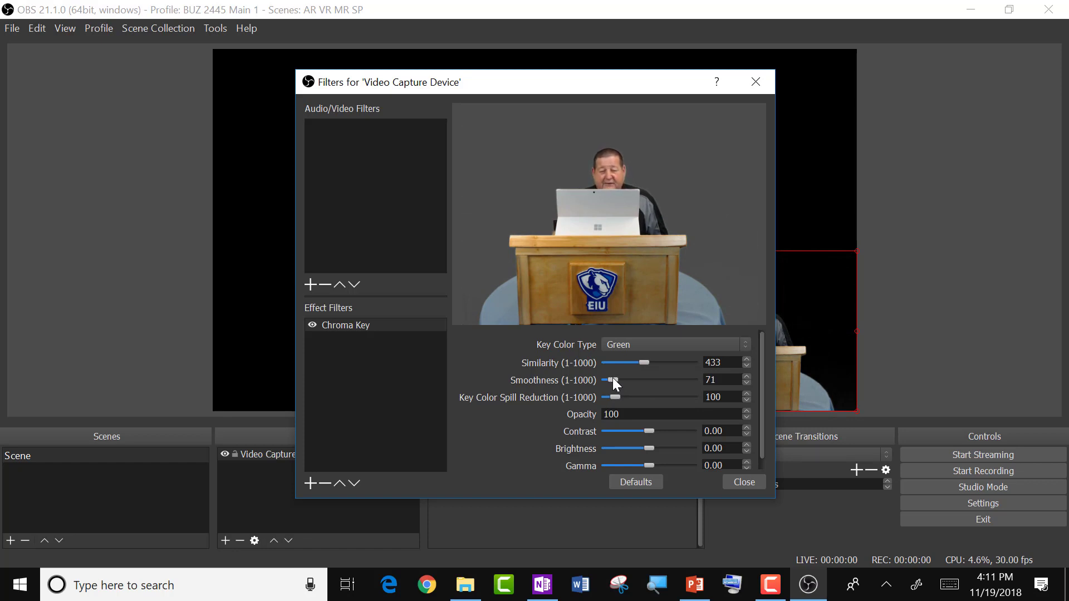
pyautogui.press('Left')
pyautogui.press('Left')
pyautogui.press('Left')
pyautogui.press('Left')
pyautogui.press('Left')
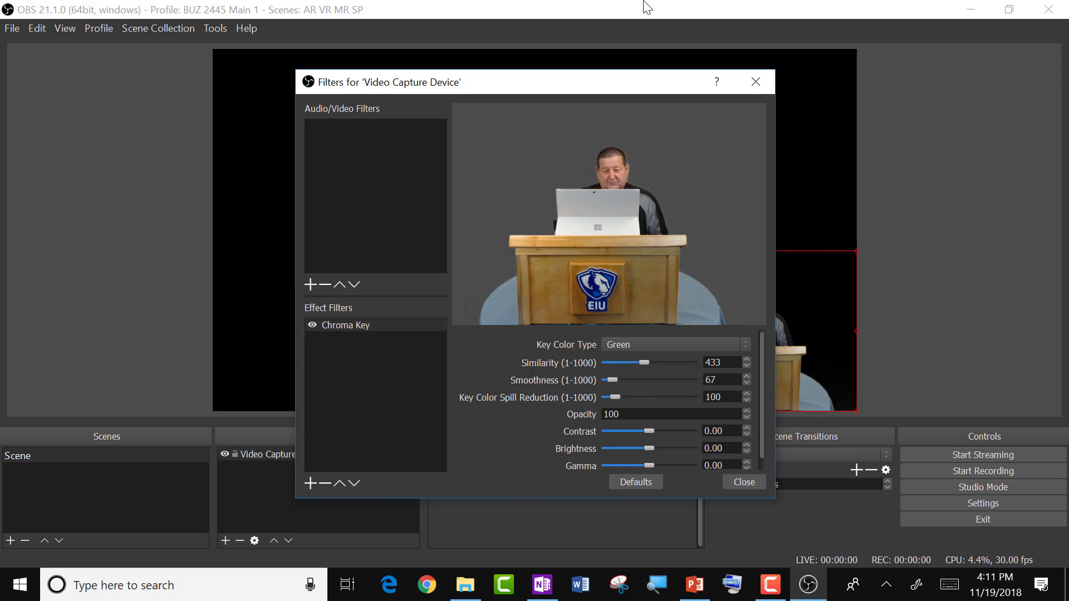
pyautogui.moveTo(581, 88); pyautogui.dragTo(389, 89)
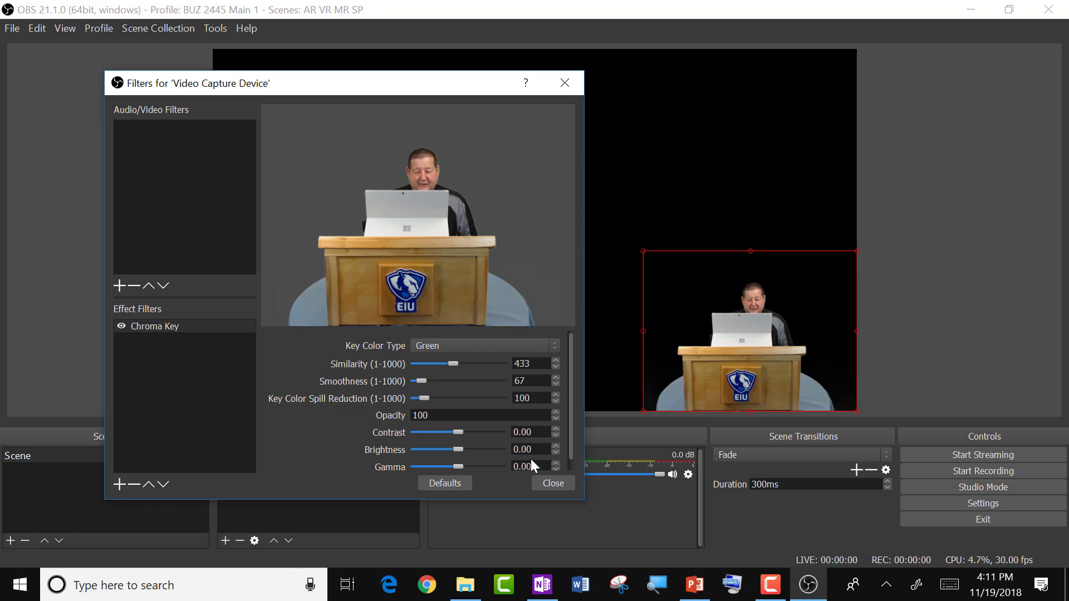
pyautogui.click(549, 482)
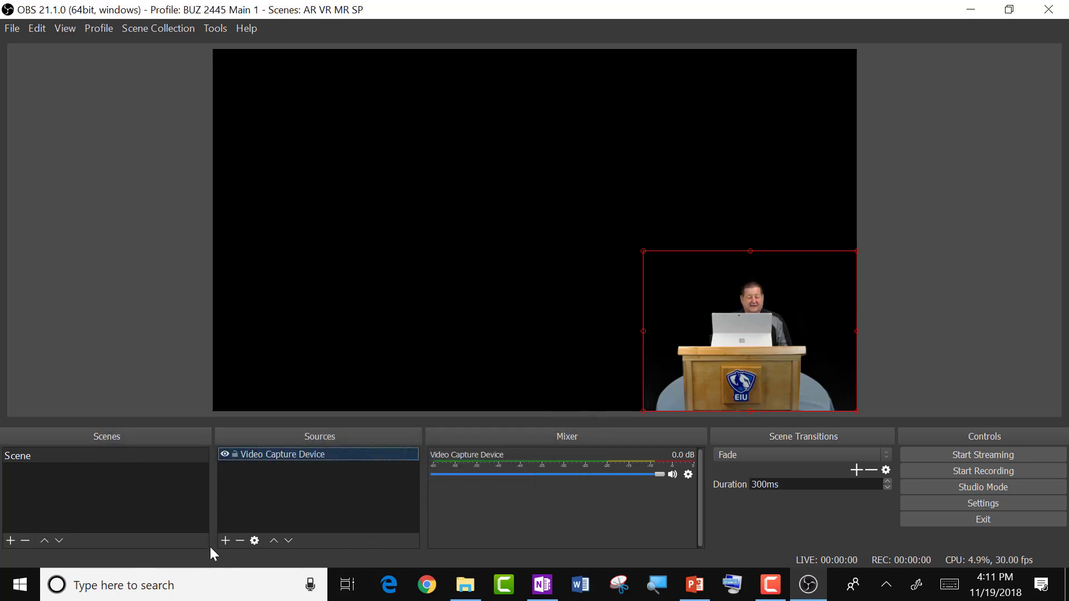
# Add a Display Capture source for Display 0 and place it below the Video Capture Device in the source order
pyautogui.click(225, 540)
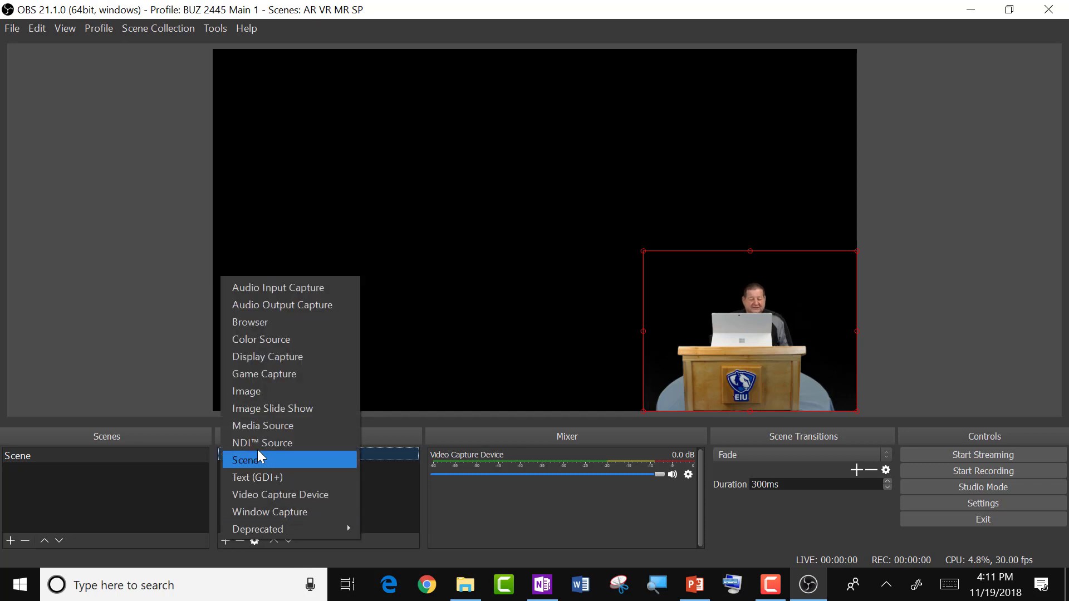
pyautogui.click(281, 359)
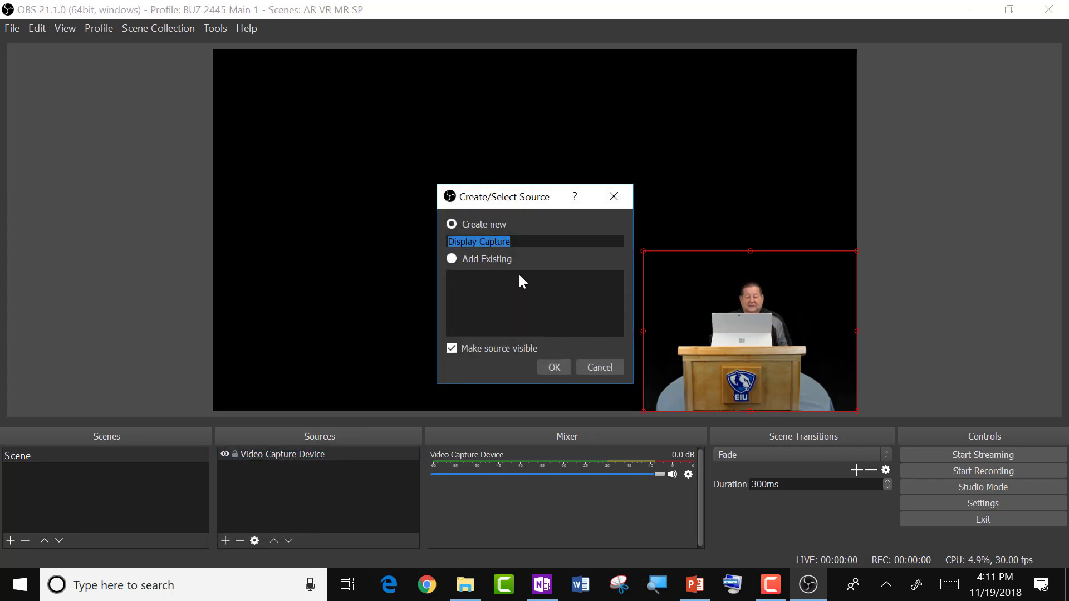
pyautogui.click(553, 368)
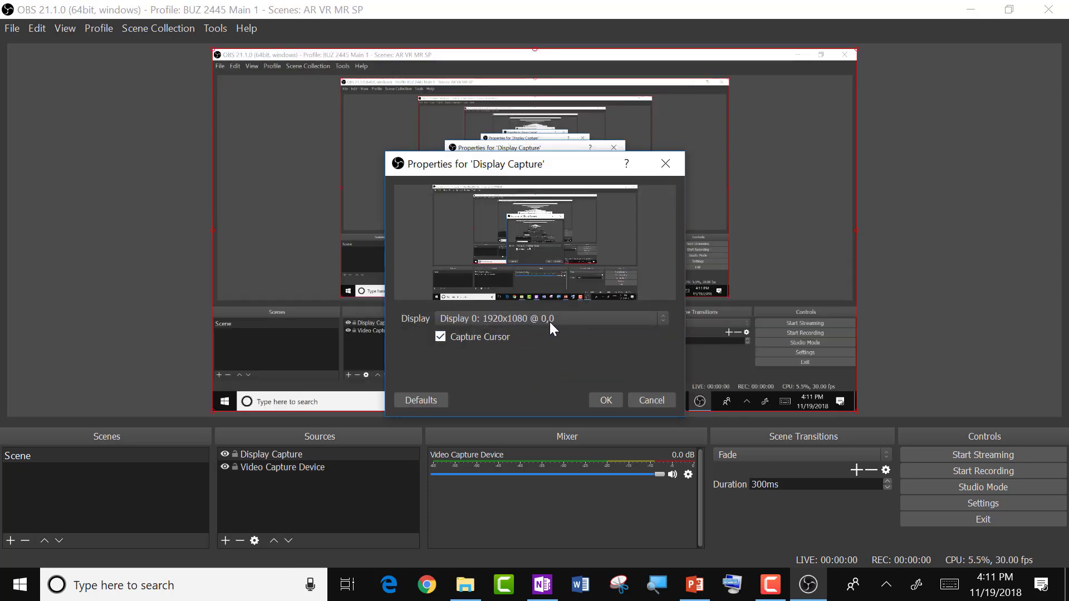
pyautogui.click(597, 399)
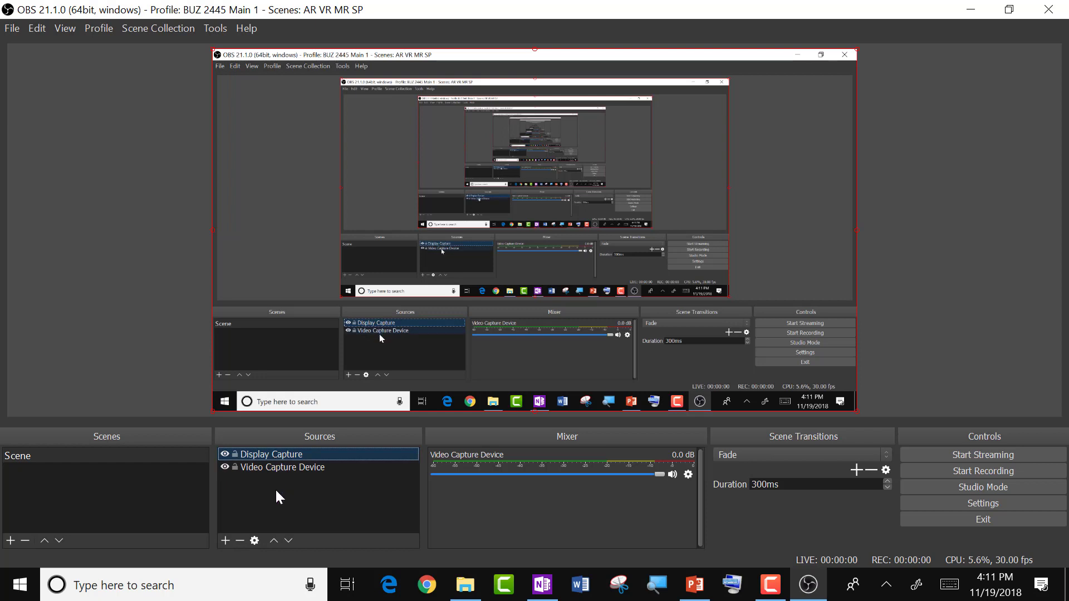
pyautogui.click(287, 541)
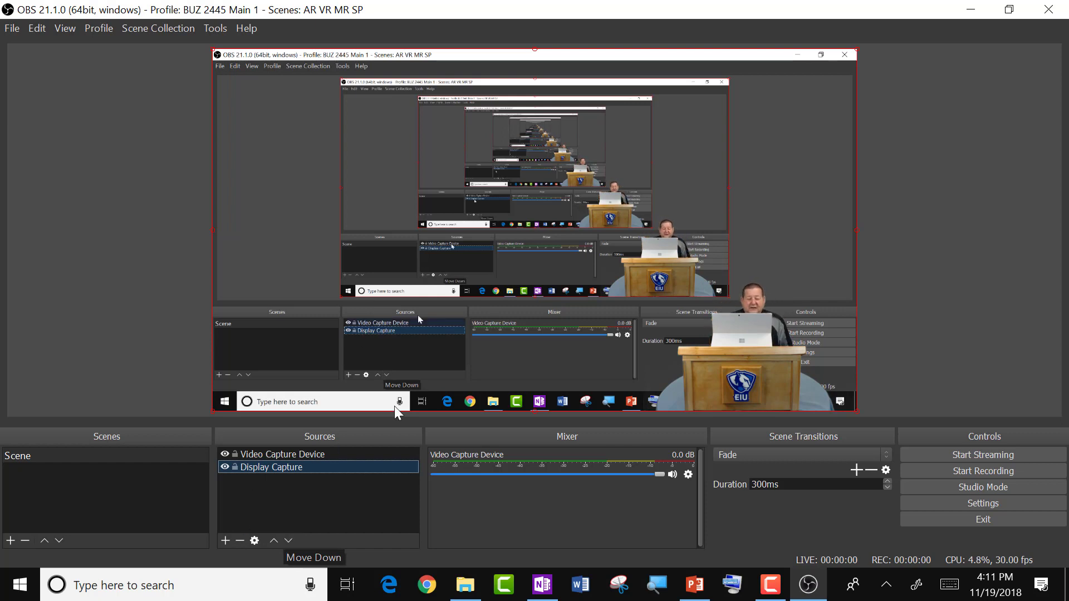
# Add an Audio Input Capture source that uses Microphone Array (Realtek High Definition Audio(SST))
pyautogui.click(225, 540)
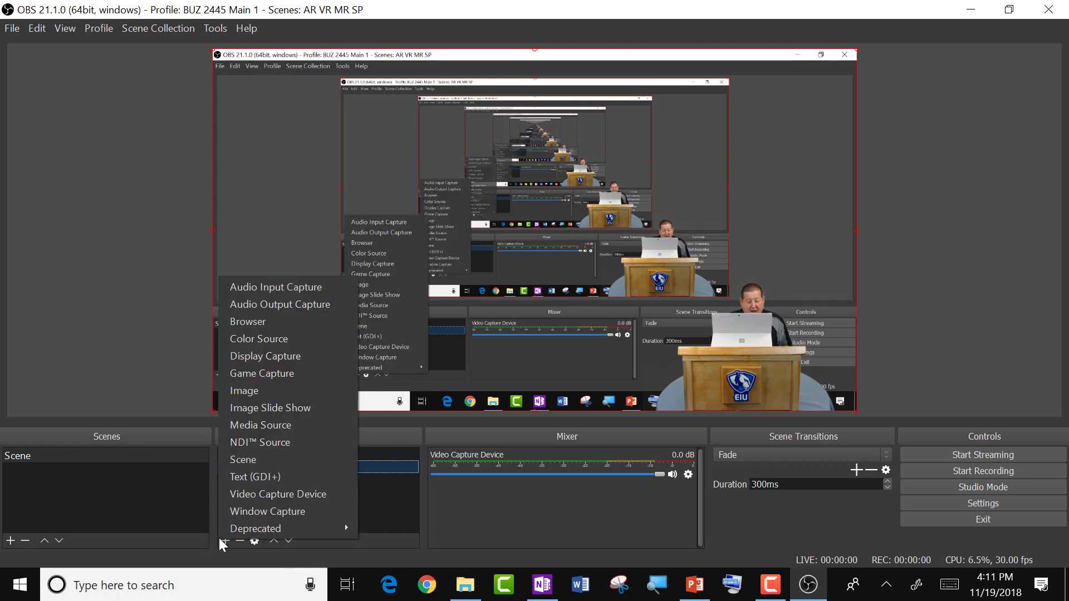
pyautogui.click(276, 286)
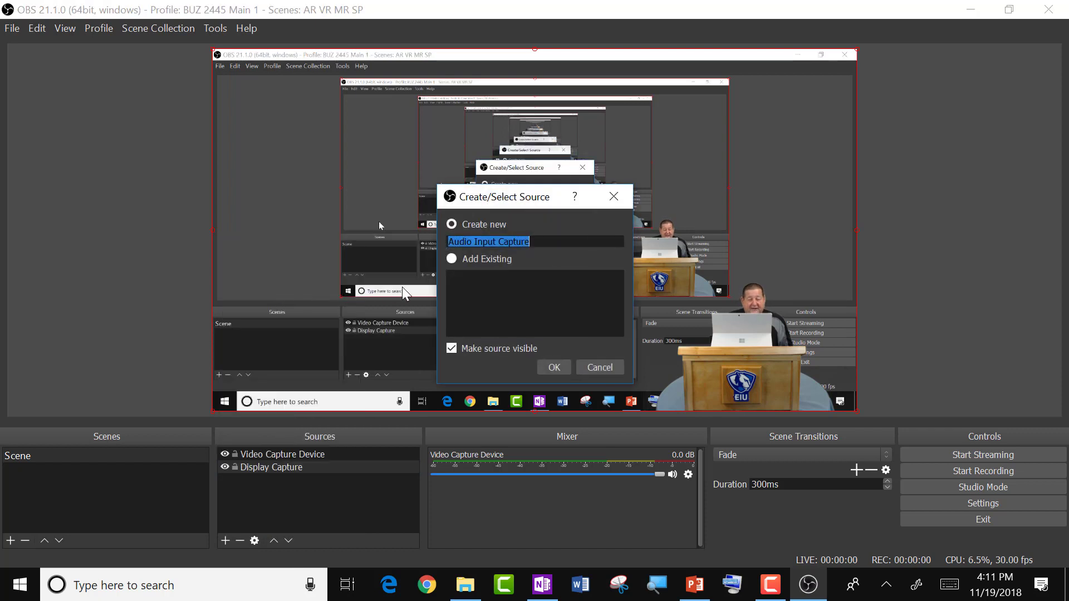
pyautogui.click(553, 369)
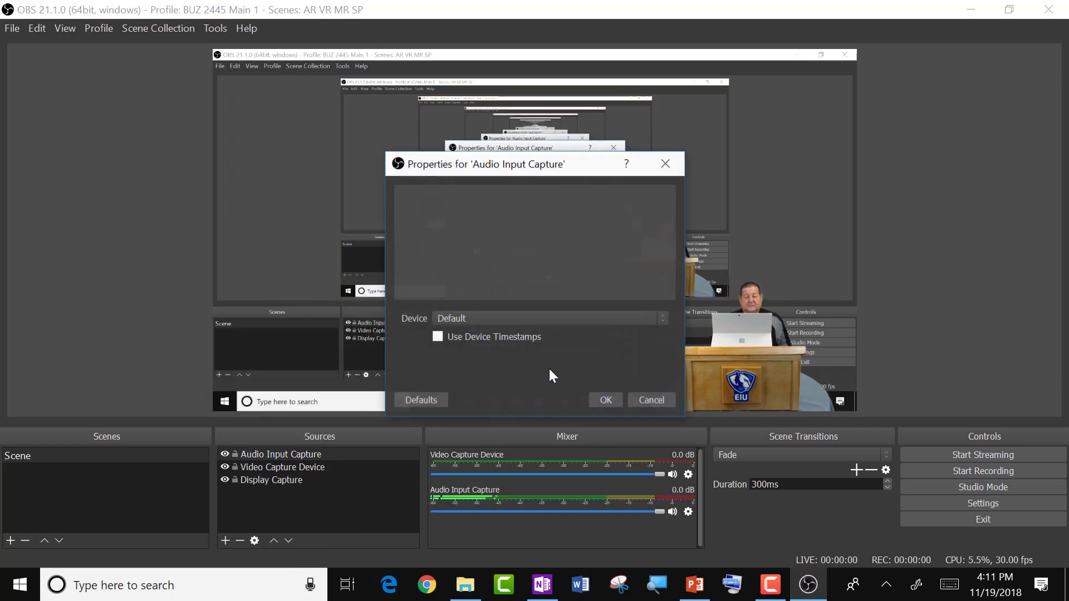
pyautogui.click(574, 320)
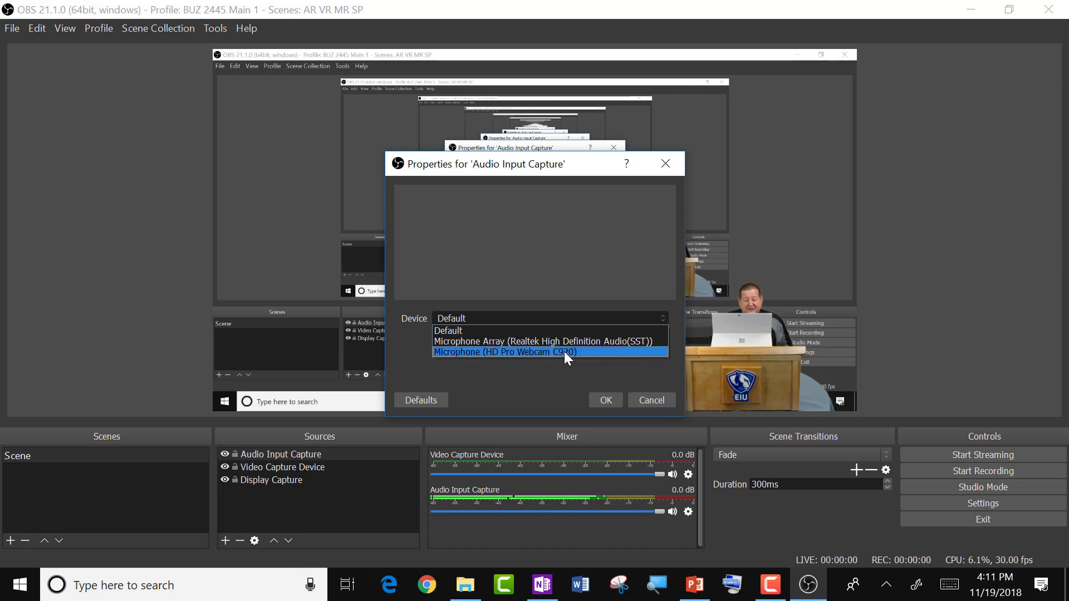
pyautogui.click(509, 342)
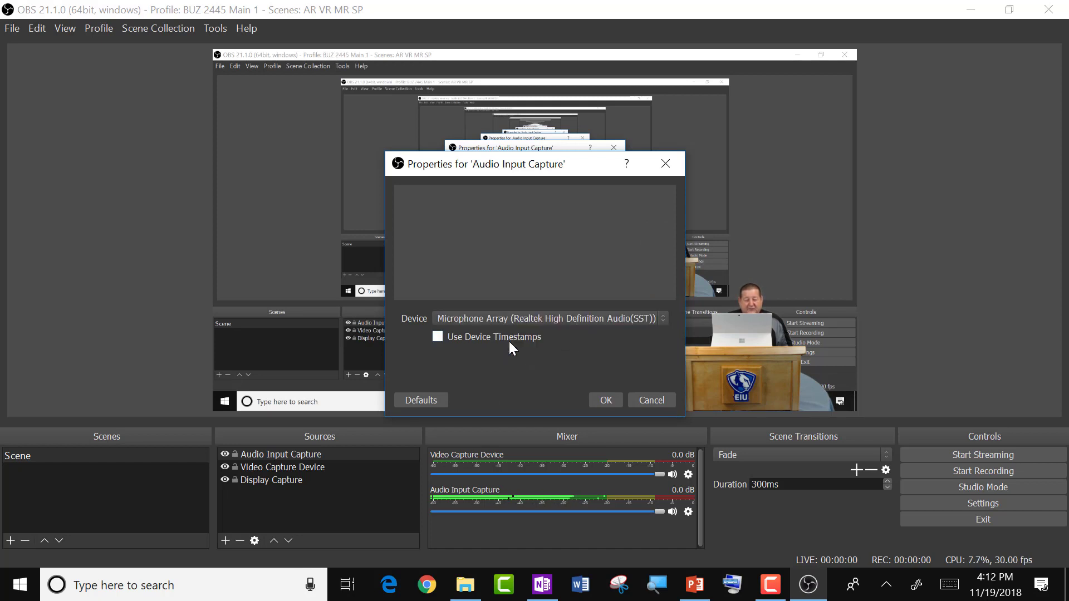
pyautogui.click(606, 400)
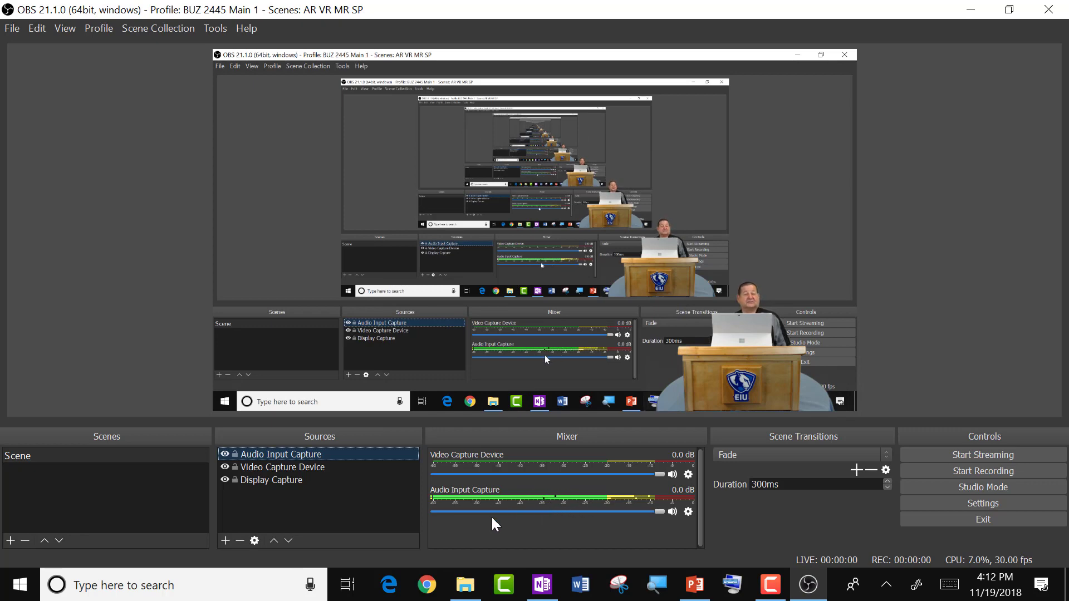
# Shrink the OBS window from full screen, start recording and minimize OBS to reveal the PowerPoint presentation
pyautogui.doubleClick(517, 18)
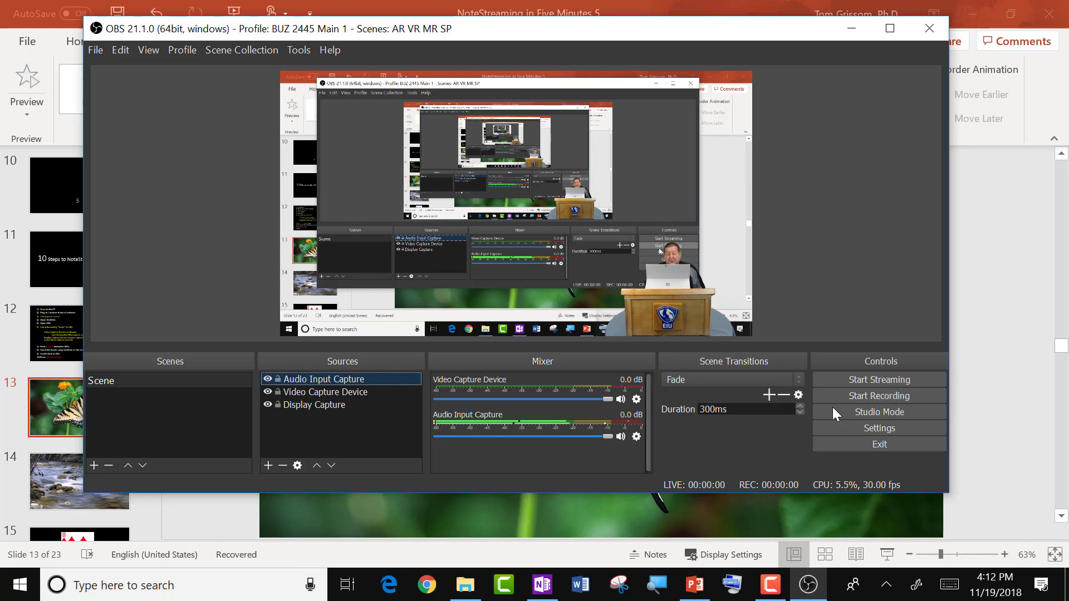
pyautogui.click(870, 397)
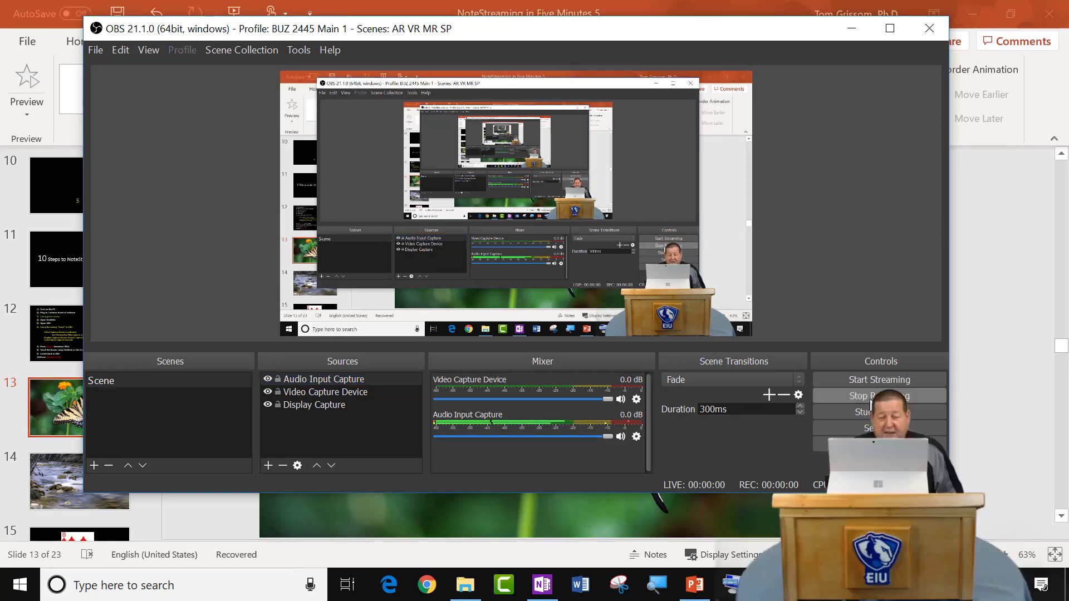
pyautogui.click(852, 28)
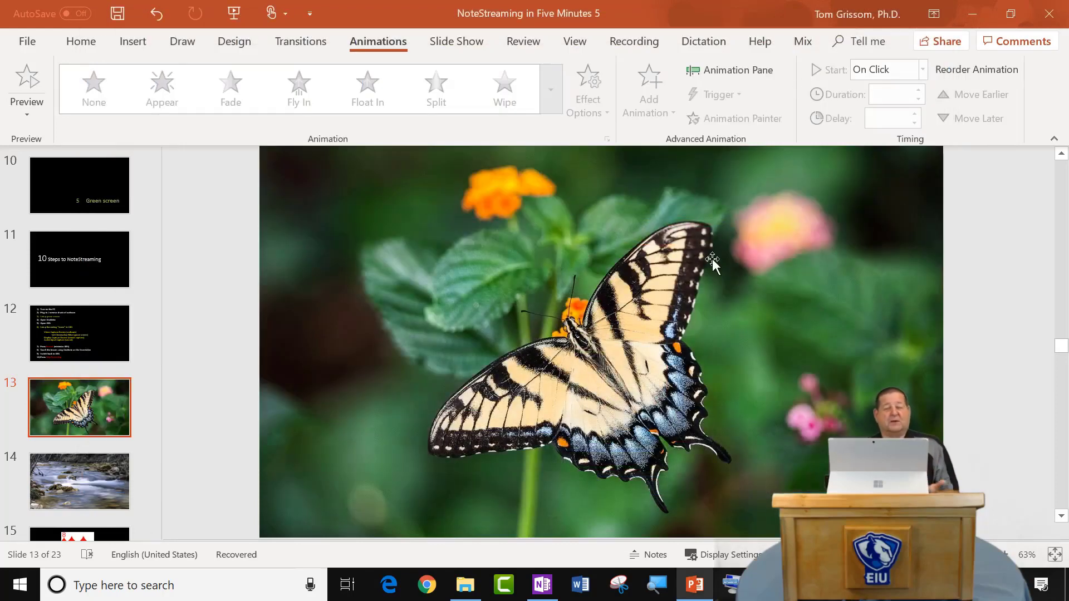
# Switch to OneNote and circle step 6 with its source list on the ten-step slide in yellow ink, adding an arrow pointing at it
pyautogui.click(543, 585)
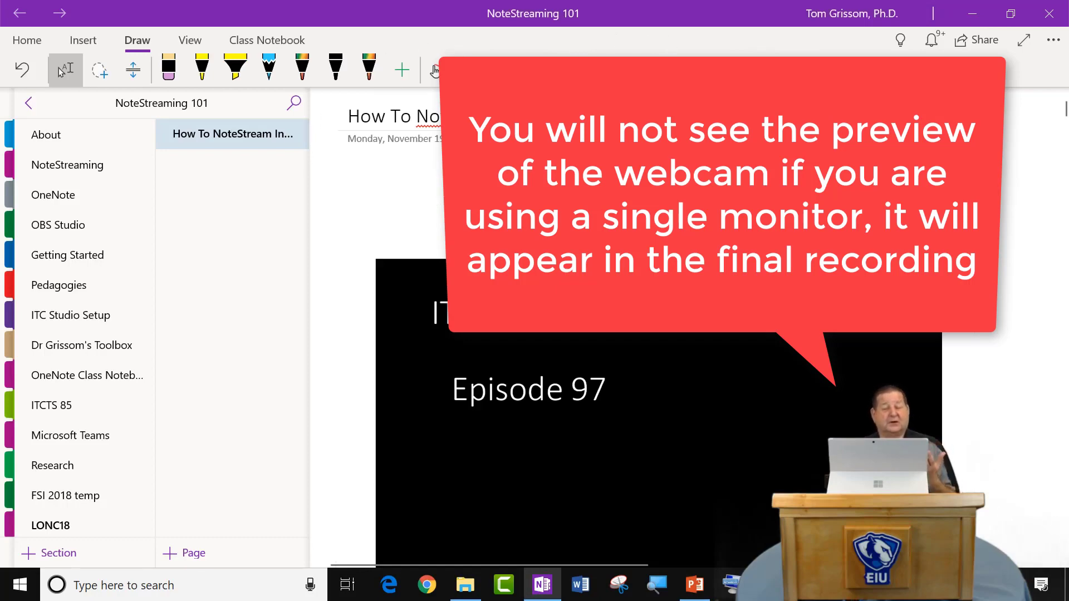
pyautogui.scroll(-3, 658, 278)
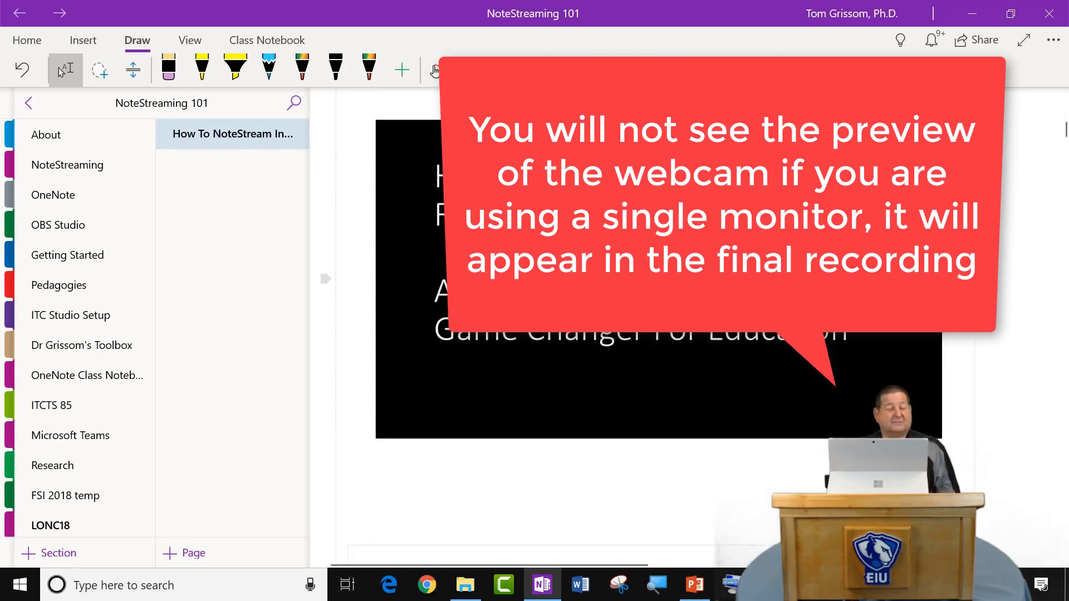
pyautogui.scroll(-3, 657, 278)
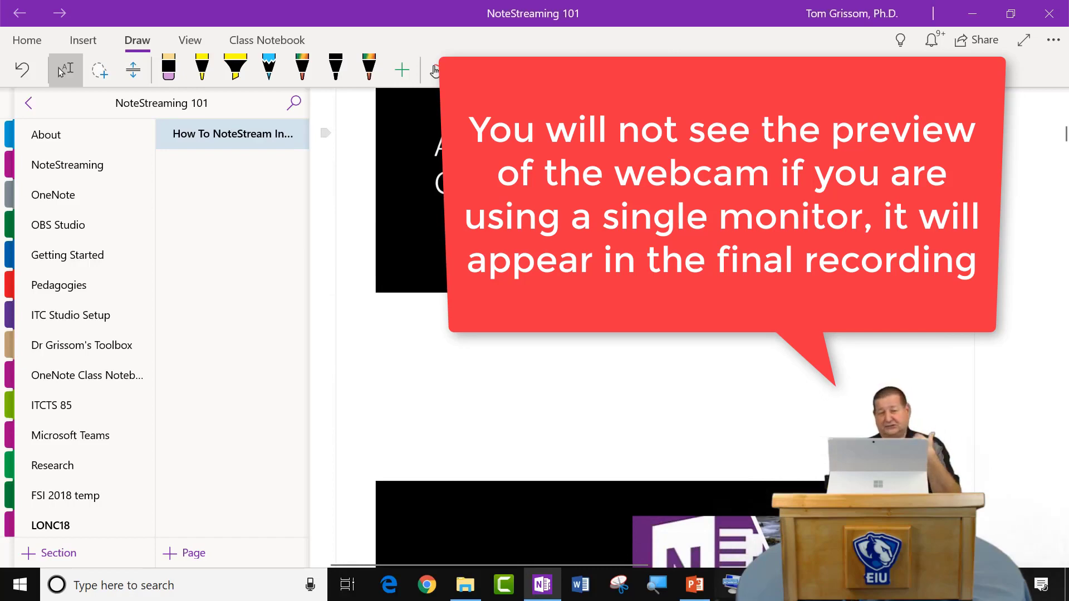
pyautogui.scroll(-5, 657, 278)
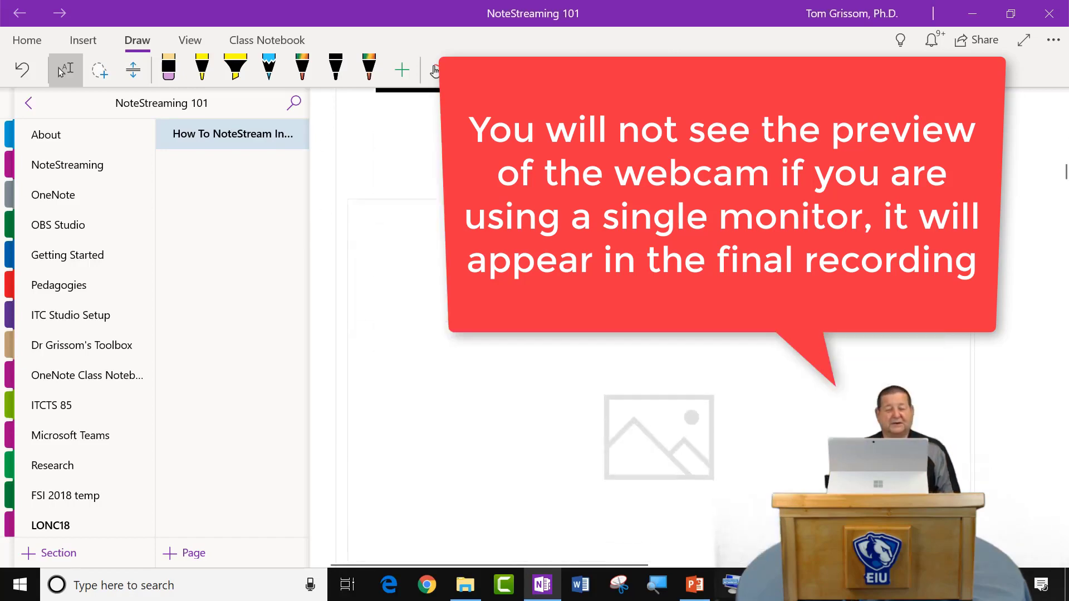
pyautogui.scroll(-5, 657, 278)
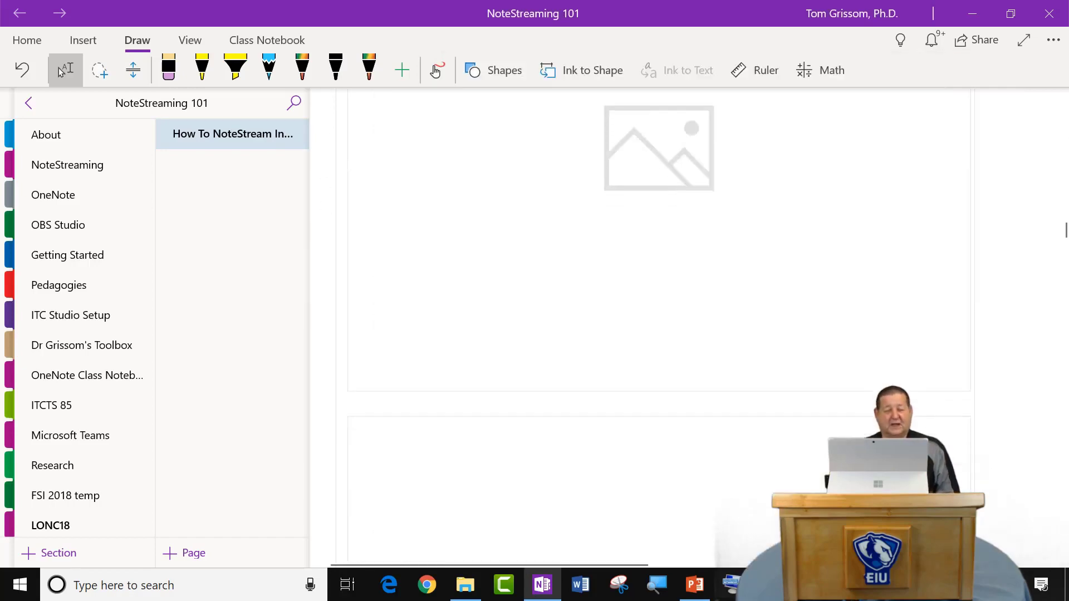
pyautogui.scroll(-6, 657, 279)
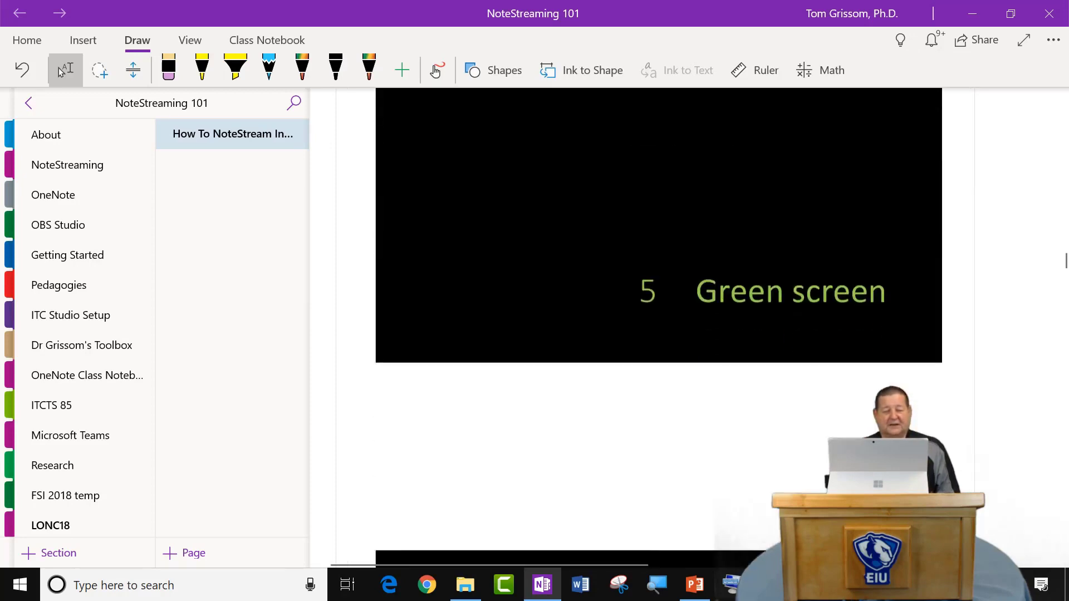
pyautogui.scroll(-10, 657, 279)
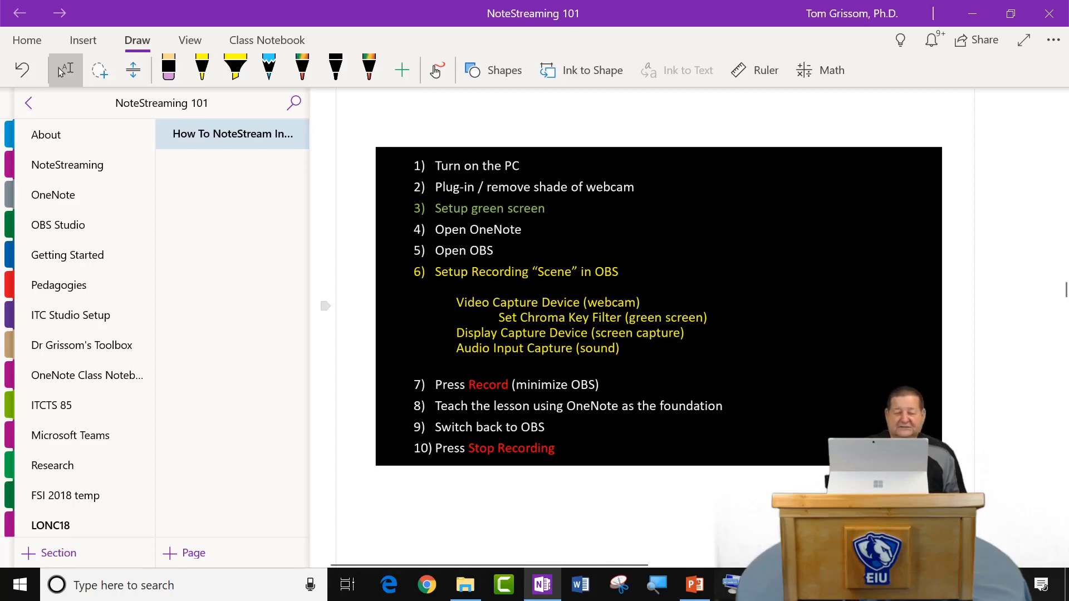
pyautogui.click(202, 70)
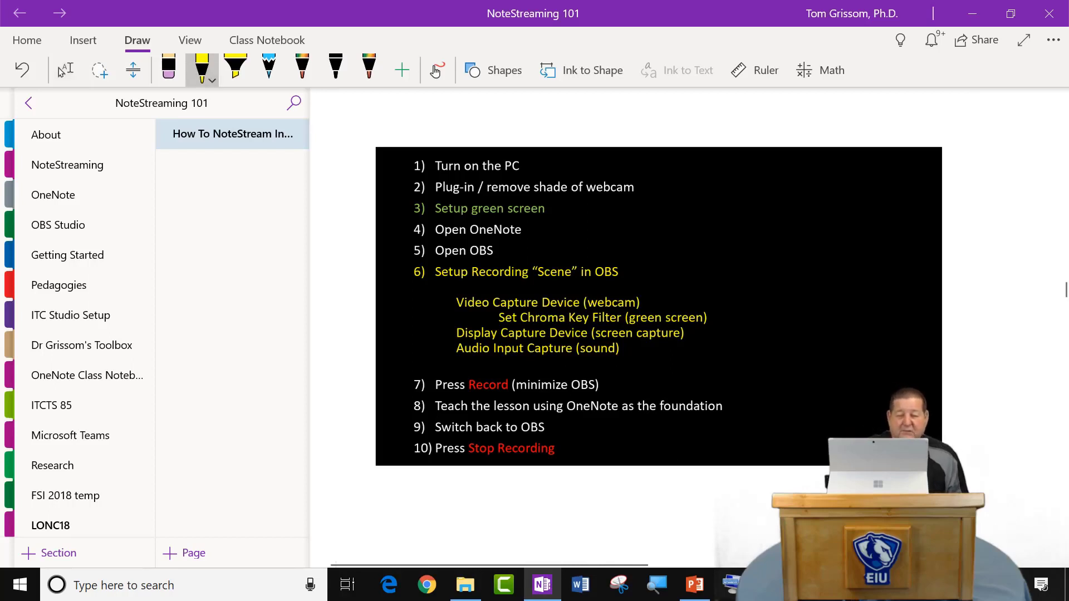
pyautogui.moveTo(635, 239)
pyautogui.mouseDown()
pyautogui.moveTo(535, 381)
pyautogui.moveTo(574, 257)
pyautogui.mouseUp()
pyautogui.moveTo(820, 204); pyautogui.dragTo(670, 271)
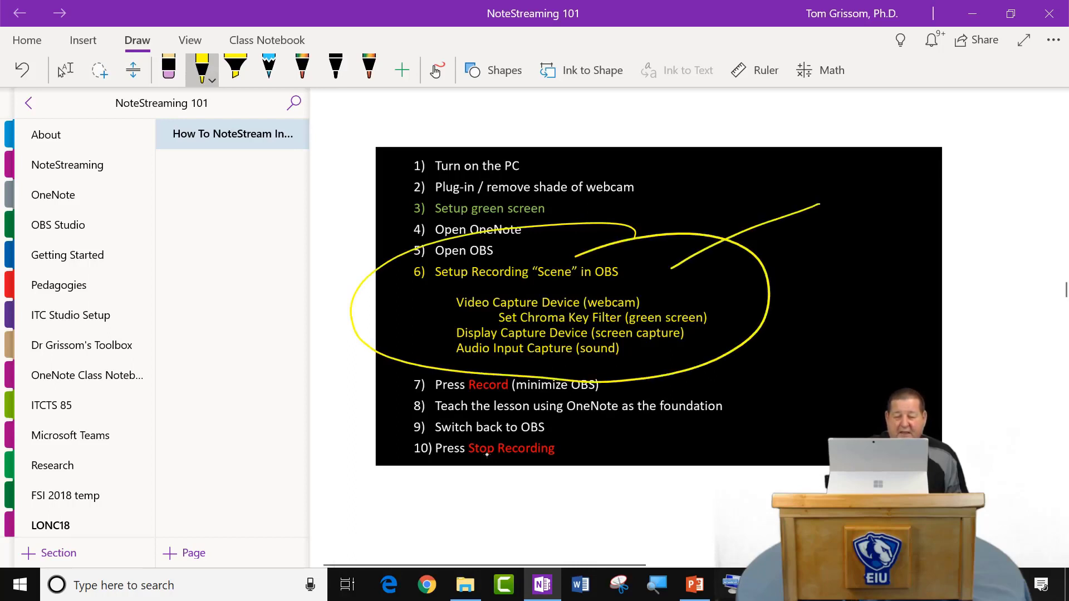
pyautogui.moveTo(690, 219); pyautogui.dragTo(746, 255)
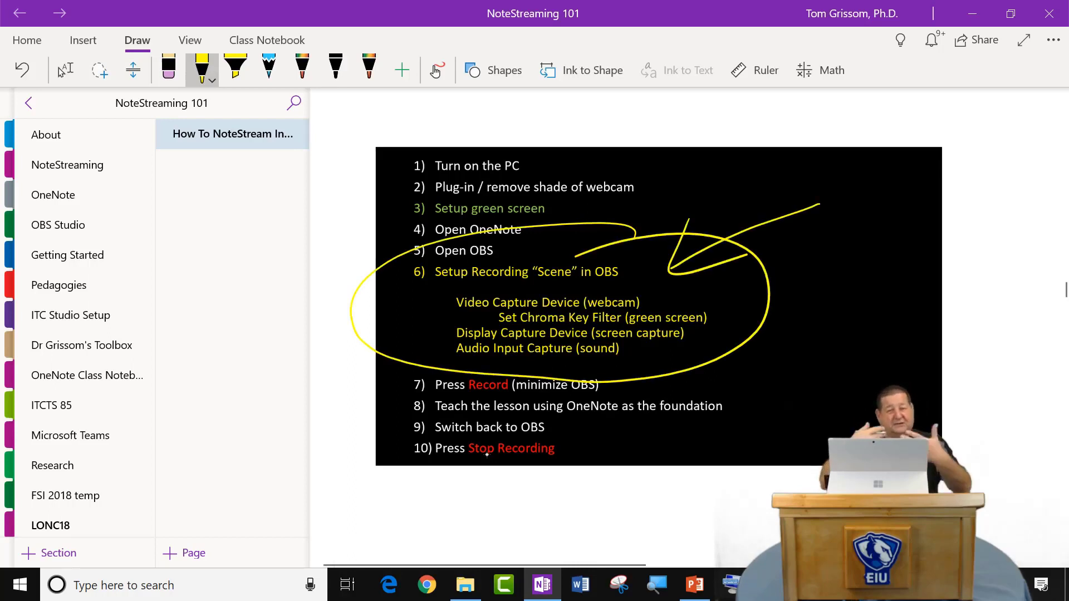
pyautogui.click(62, 71)
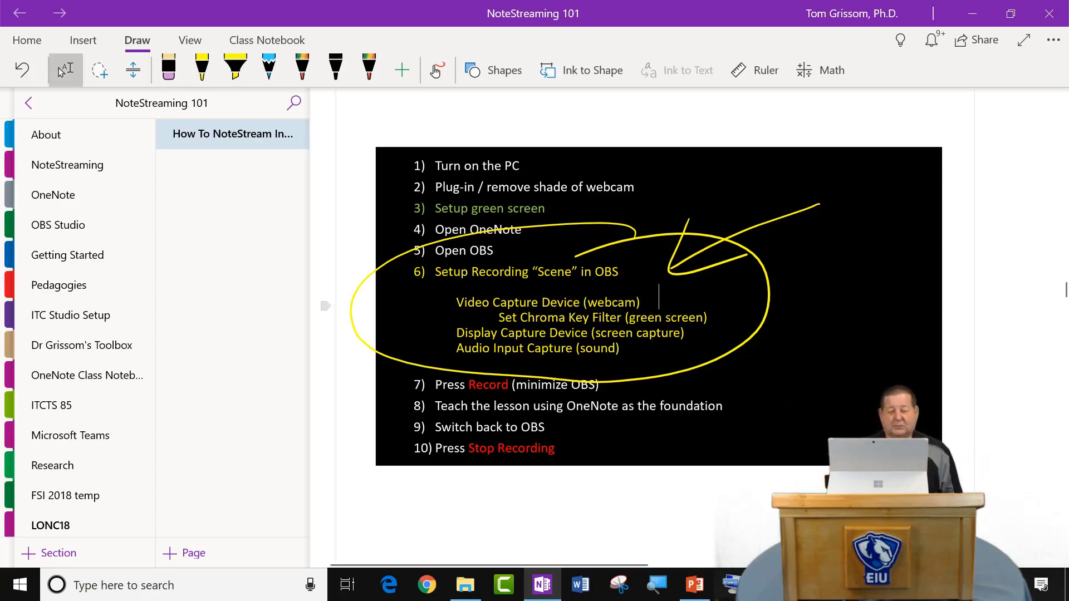
# Trace a figure eight around the two middle diamonds of the eight of diamonds card with the multicoloured pen
pyautogui.press('pagedown')
pyautogui.scroll(-11, 657, 329)
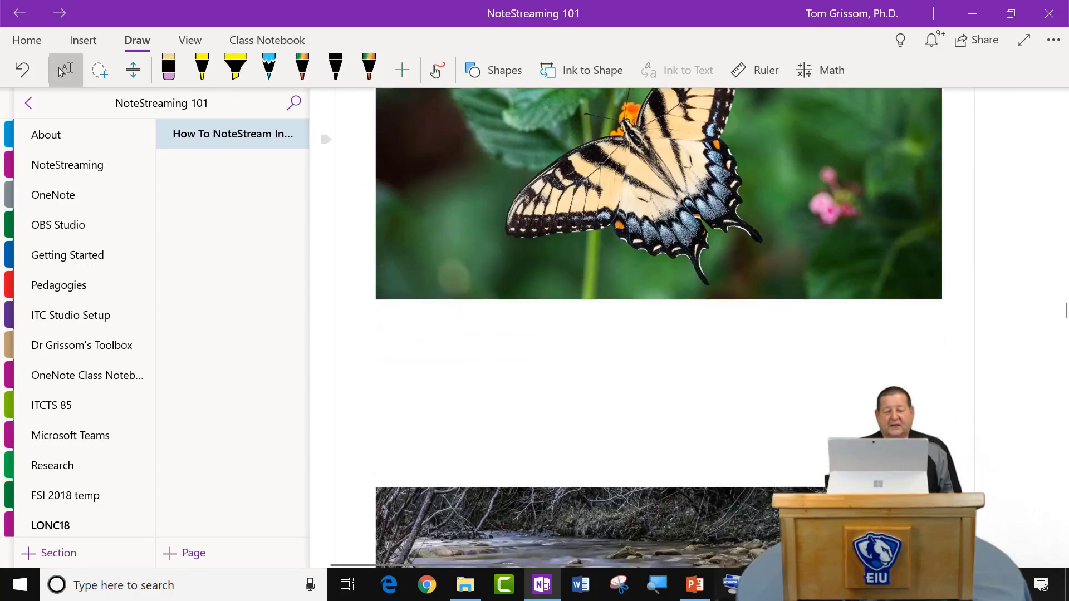
pyautogui.scroll(-3, 658, 329)
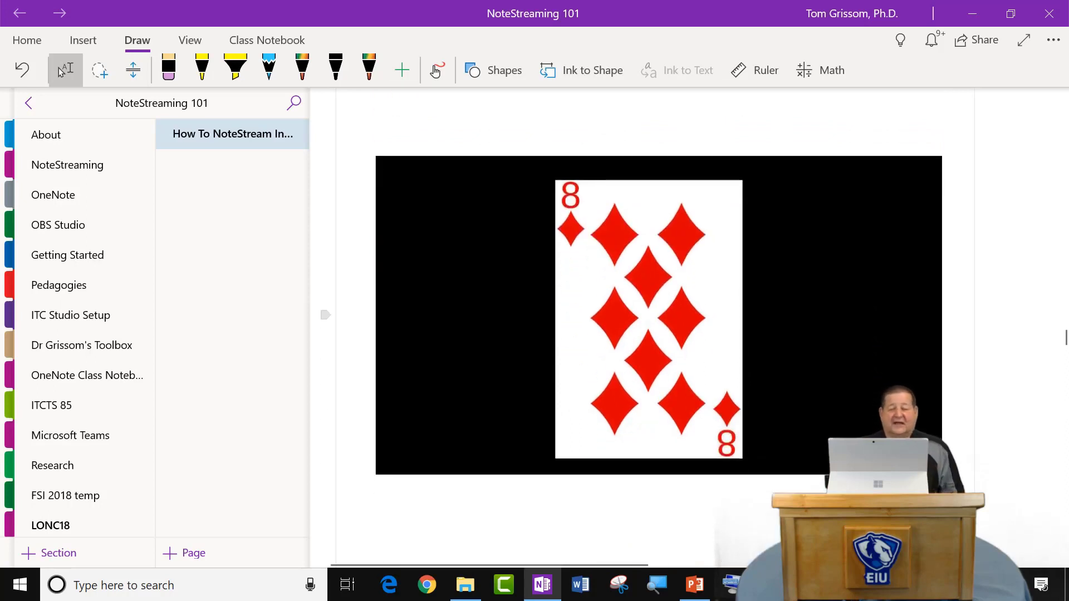
pyautogui.click(303, 70)
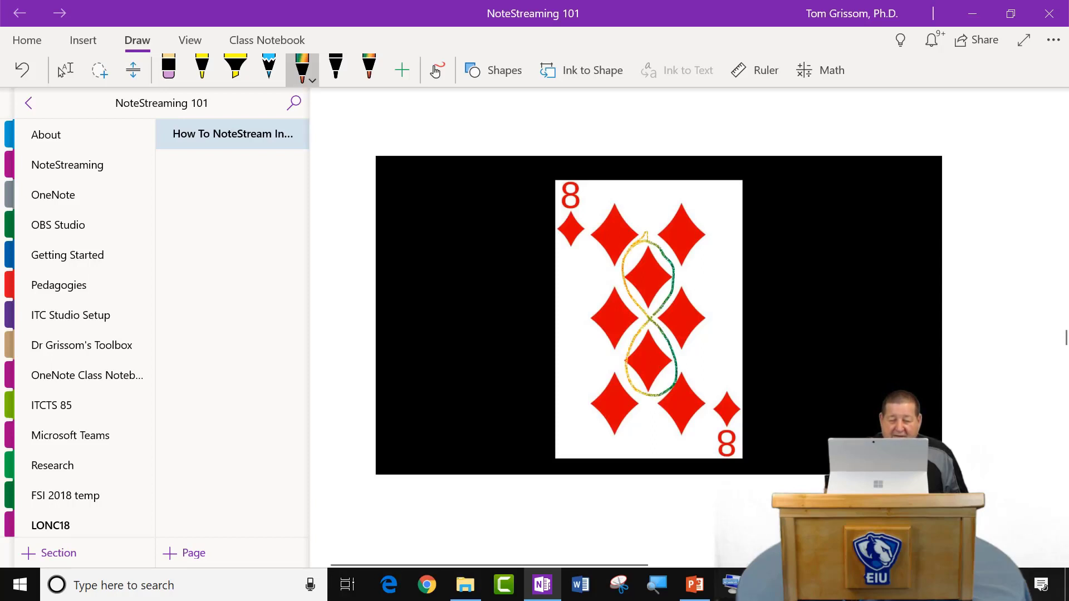
pyautogui.moveTo(622, 257)
pyautogui.mouseDown()
pyautogui.moveTo(667, 347)
pyautogui.moveTo(632, 238)
pyautogui.moveTo(670, 394)
pyautogui.moveTo(644, 319)
pyautogui.mouseUp()
pyautogui.moveTo(625, 256); pyautogui.dragTo(680, 370)
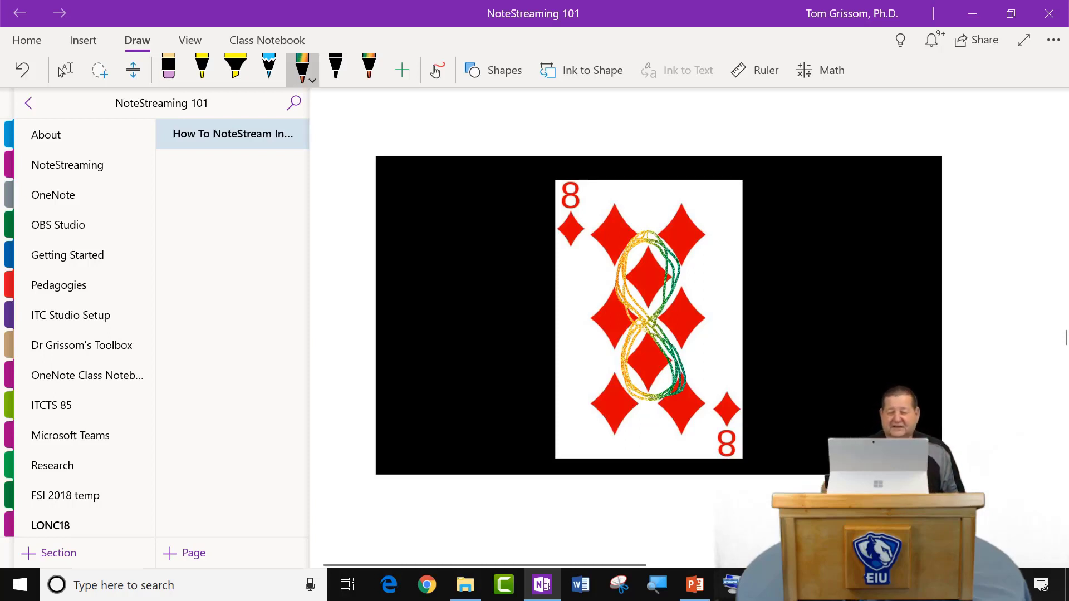
# Show the blank black slide in full-screen view and handwrite on it with the yellow pen
pyautogui.scroll(-12, 658, 327)
pyautogui.scroll(5, 659, 327)
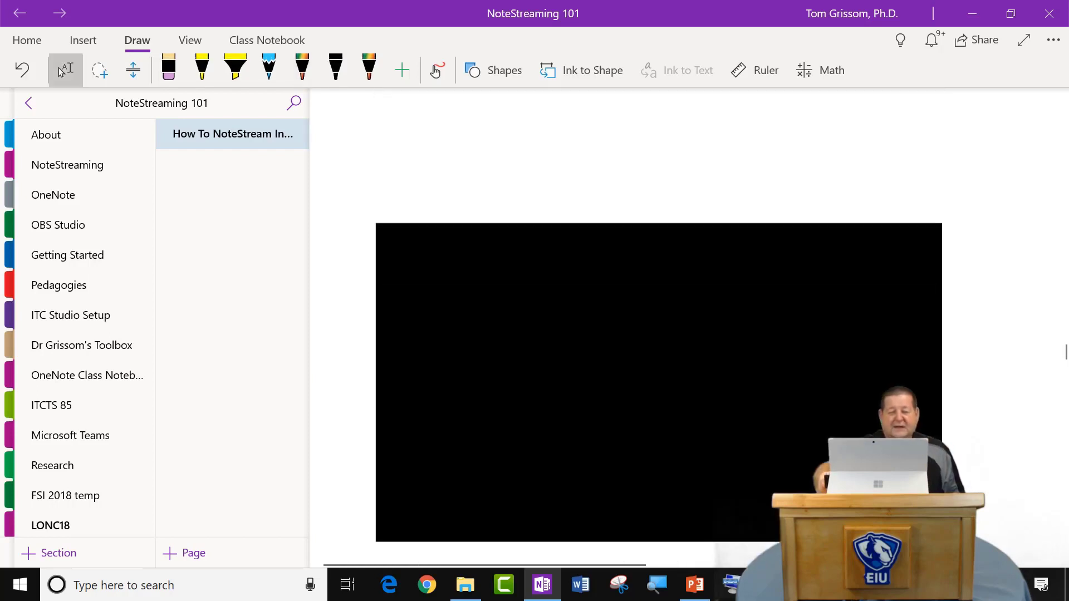
pyautogui.scroll(-1, 658, 328)
pyautogui.scroll(5, 658, 328)
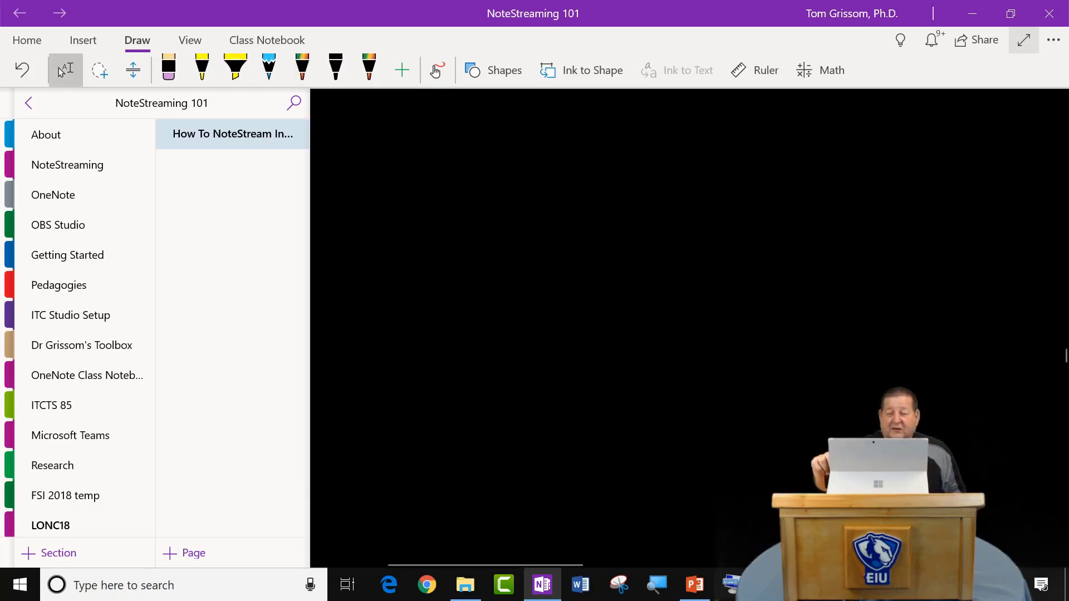
pyautogui.scroll(5, 535, 317)
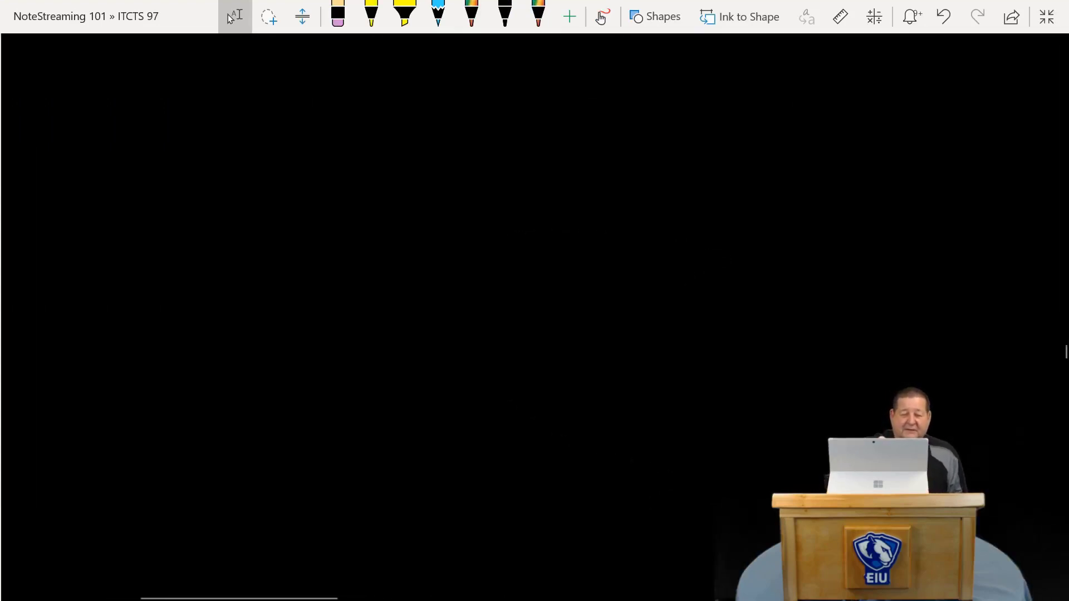
pyautogui.click(372, 17)
pyautogui.moveTo(149, 191); pyautogui.dragTo(160, 302)
pyautogui.moveTo(180, 204)
pyautogui.mouseDown()
pyautogui.moveTo(182, 283)
pyautogui.moveTo(225, 301)
pyautogui.mouseUp()
pyautogui.moveTo(271, 193)
pyautogui.mouseDown()
pyautogui.moveTo(261, 262)
pyautogui.moveTo(240, 266)
pyautogui.mouseUp()
pyautogui.moveTo(294, 203)
pyautogui.mouseDown()
pyautogui.moveTo(321, 209)
pyautogui.moveTo(347, 215)
pyautogui.mouseUp()
pyautogui.moveTo(340, 197)
pyautogui.mouseDown()
pyautogui.moveTo(347, 220)
pyautogui.moveTo(353, 280)
pyautogui.mouseUp()
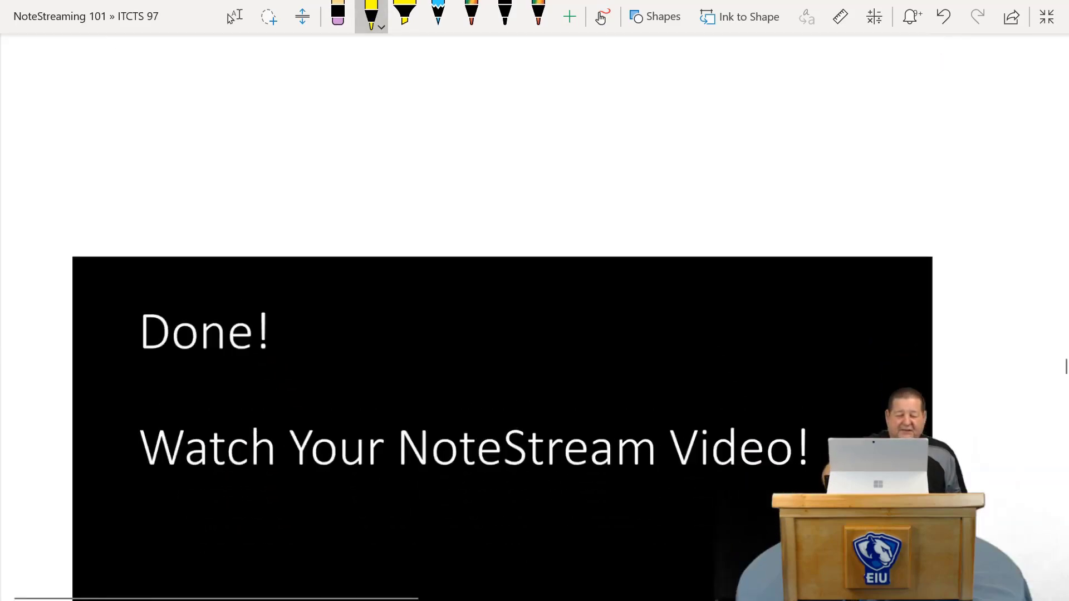
pyautogui.click(231, 19)
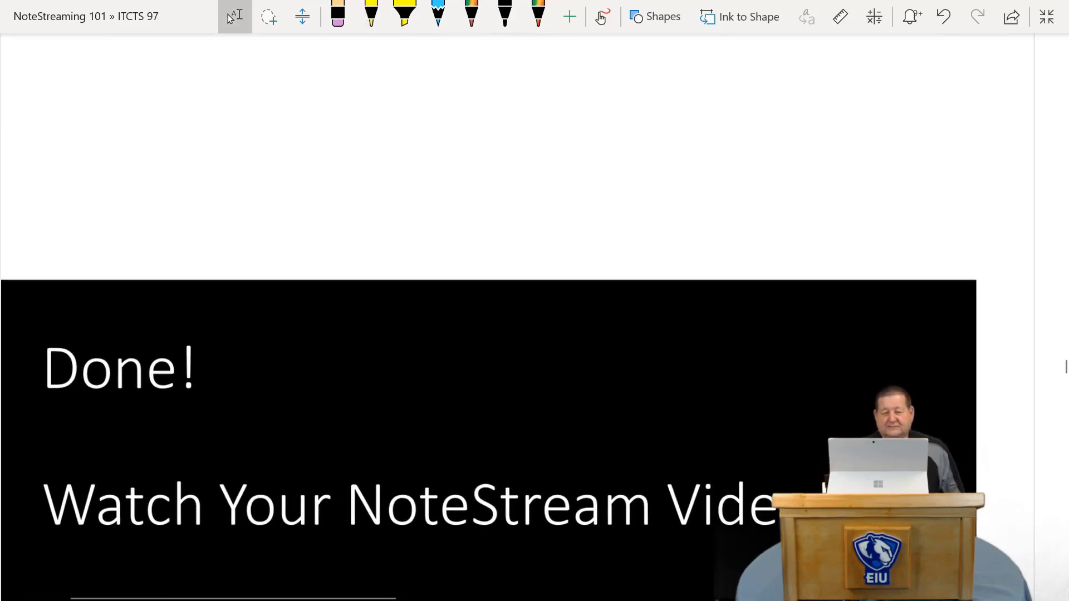
# Leave the full-screen page view, switch back to OBS and stop the recording
pyautogui.click(555, 153)
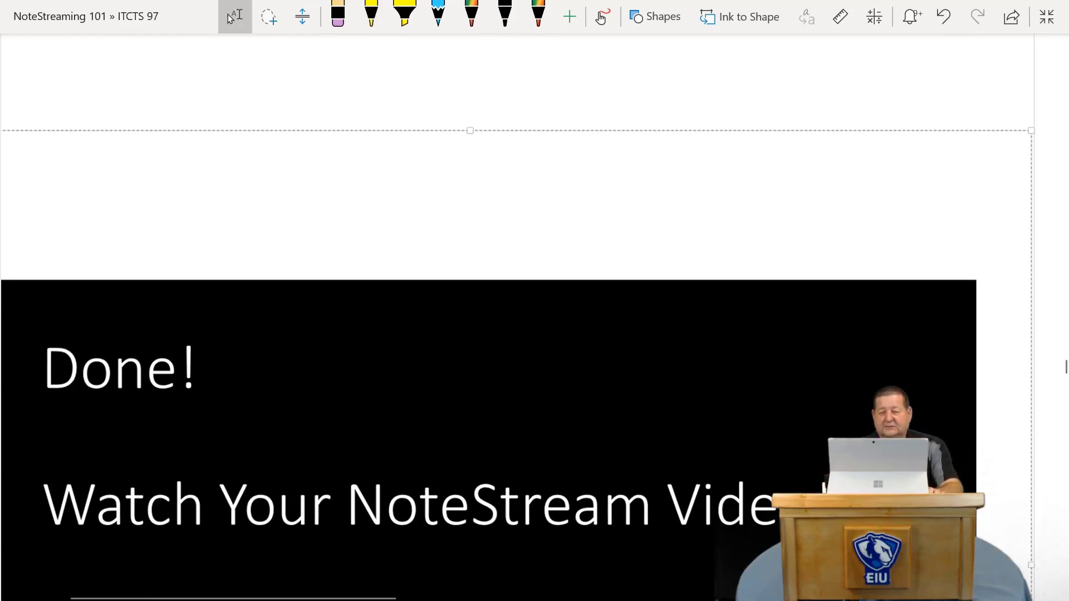
pyautogui.click(1045, 15)
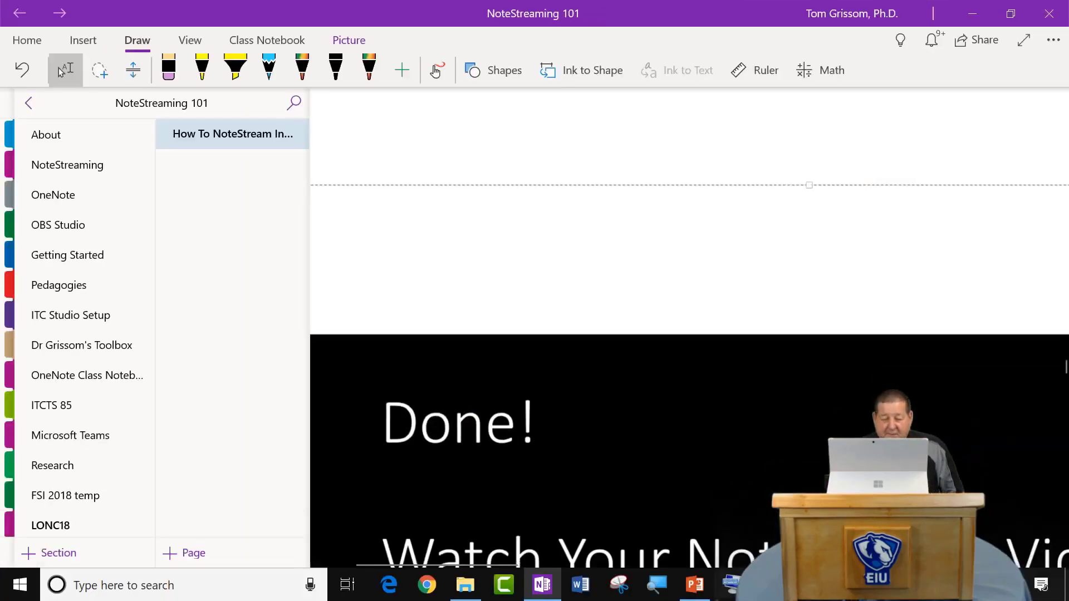
pyautogui.hotkey('alt', 'Tab')
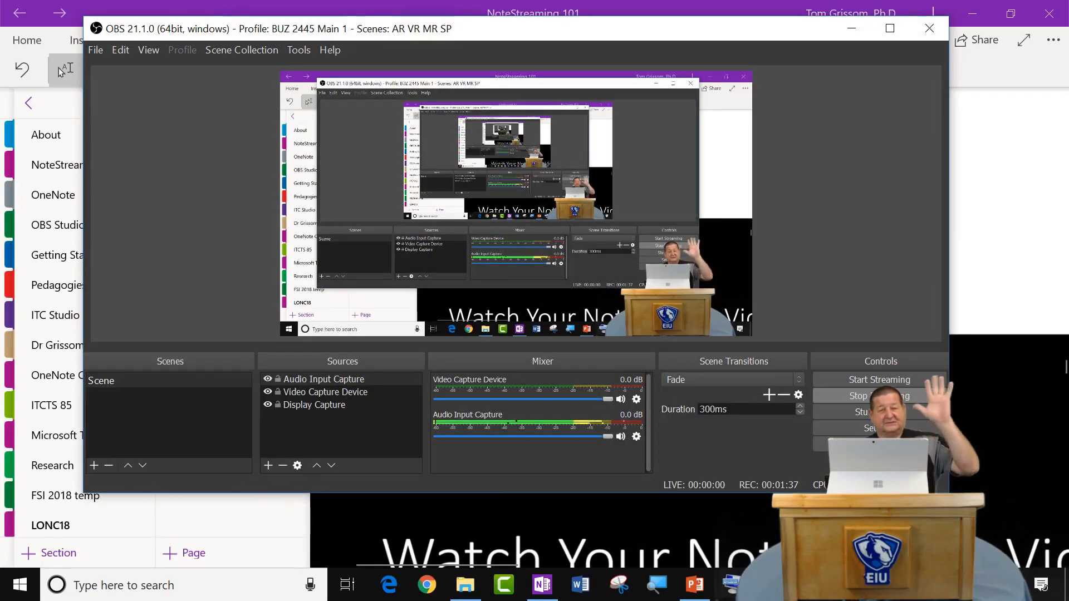
pyautogui.click(877, 397)
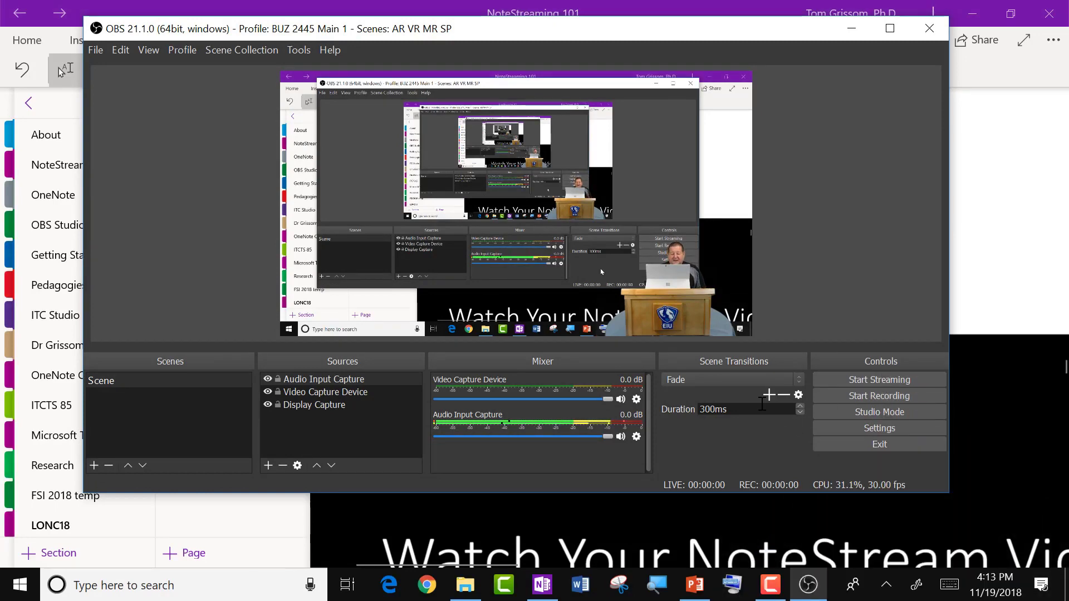
pyautogui.click(851, 29)
pyautogui.click(465, 585)
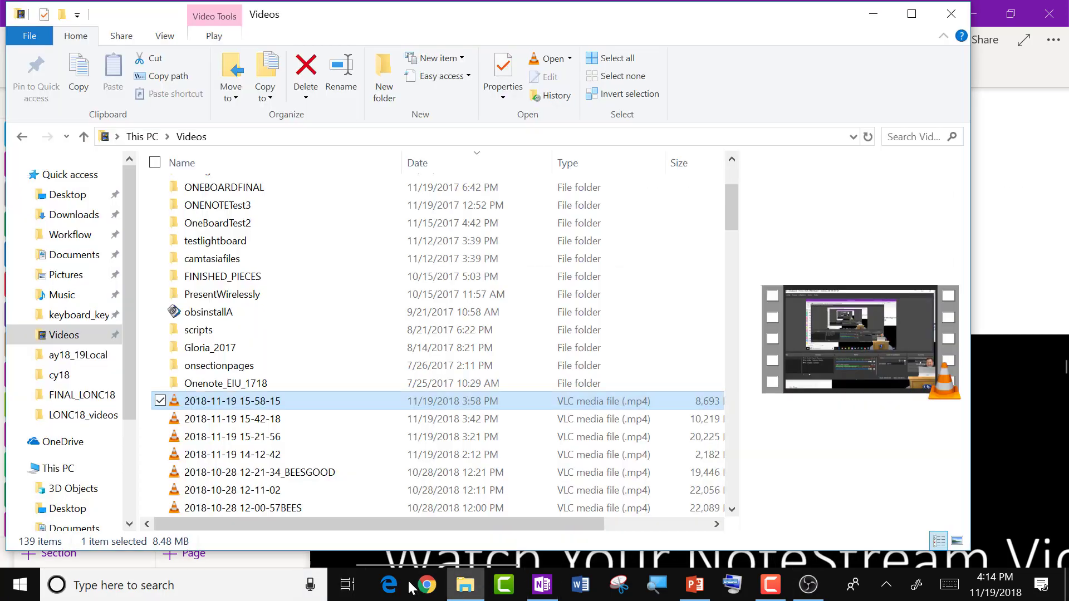
pyautogui.click(54, 337)
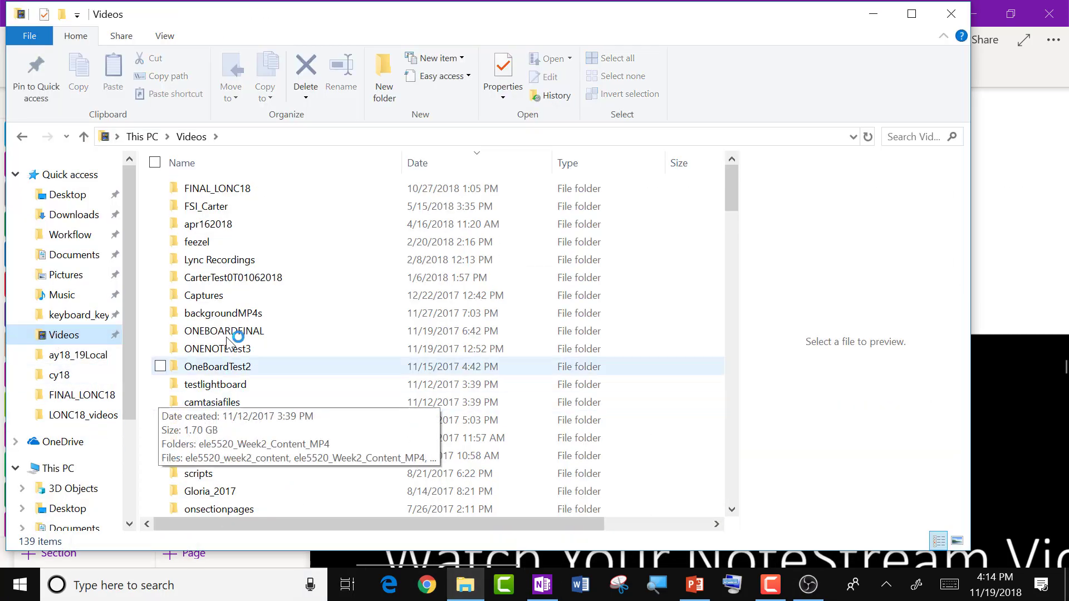
pyautogui.scroll(-3, 390, 279)
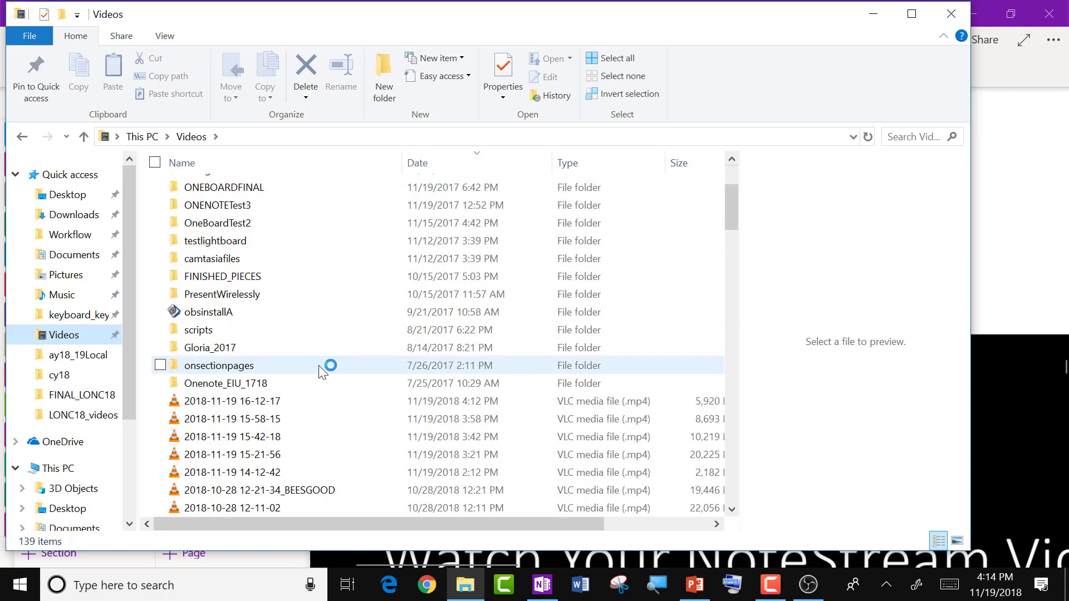
pyautogui.click(223, 406)
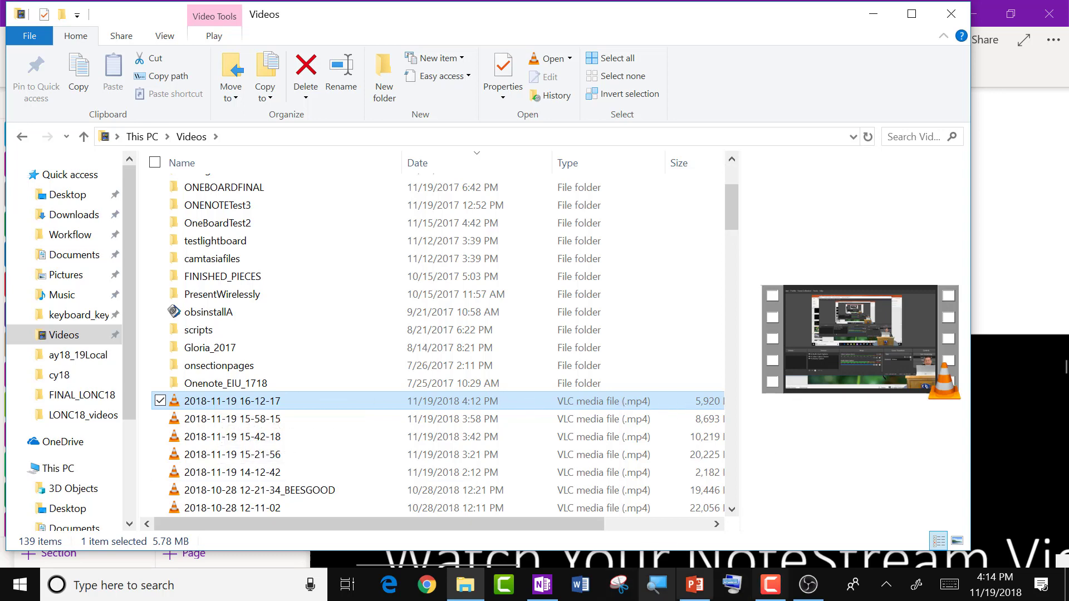
# Switch back to OneNote and present the slide about uploading the MP4 video in full-screen view
pyautogui.click(535, 589)
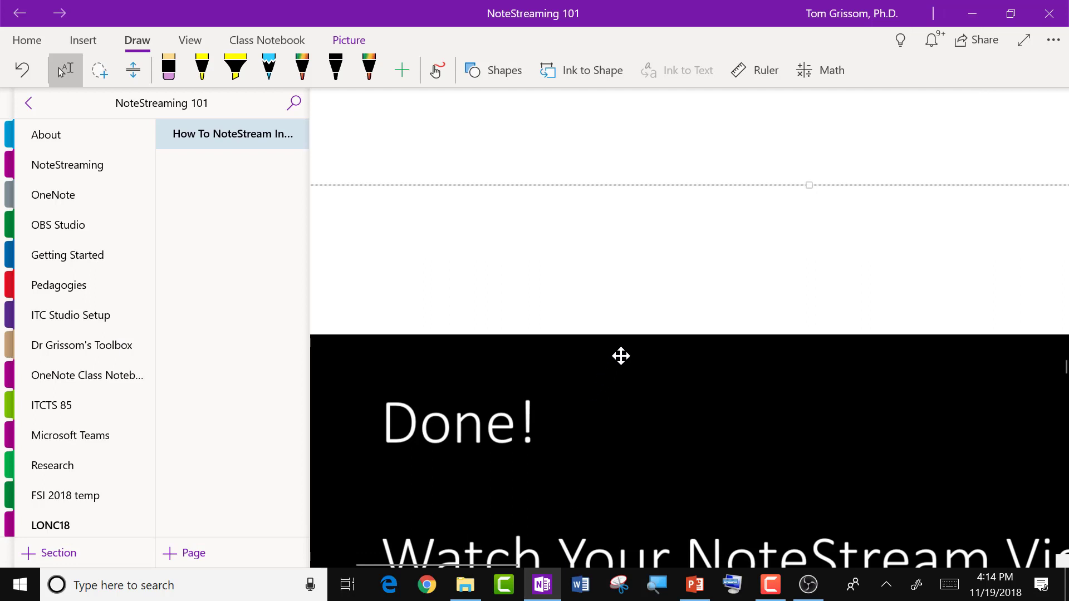
pyautogui.scroll(-3, 619, 354)
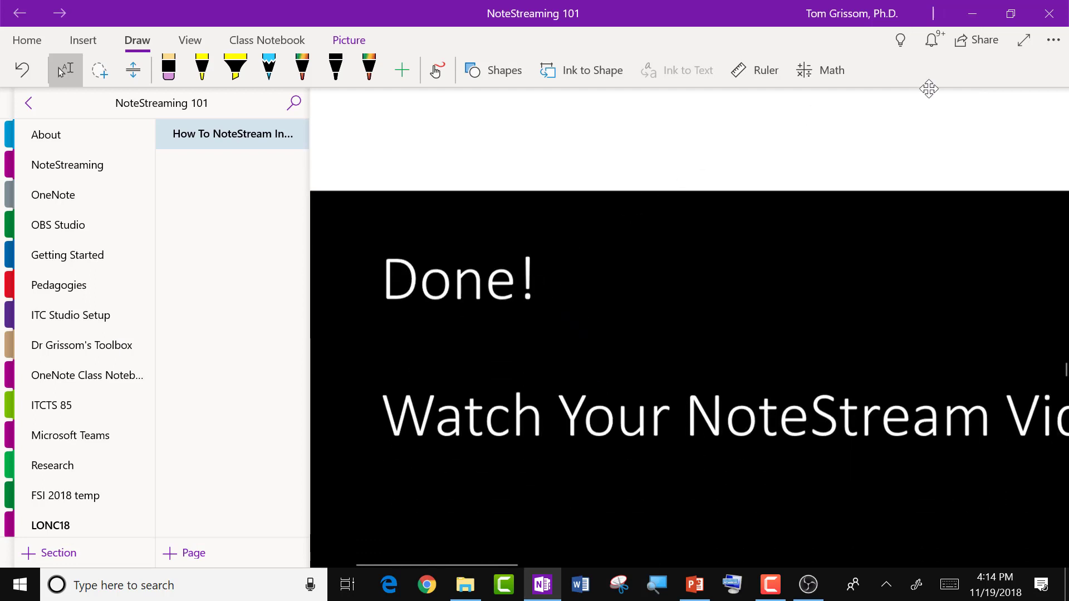
pyautogui.click(1024, 45)
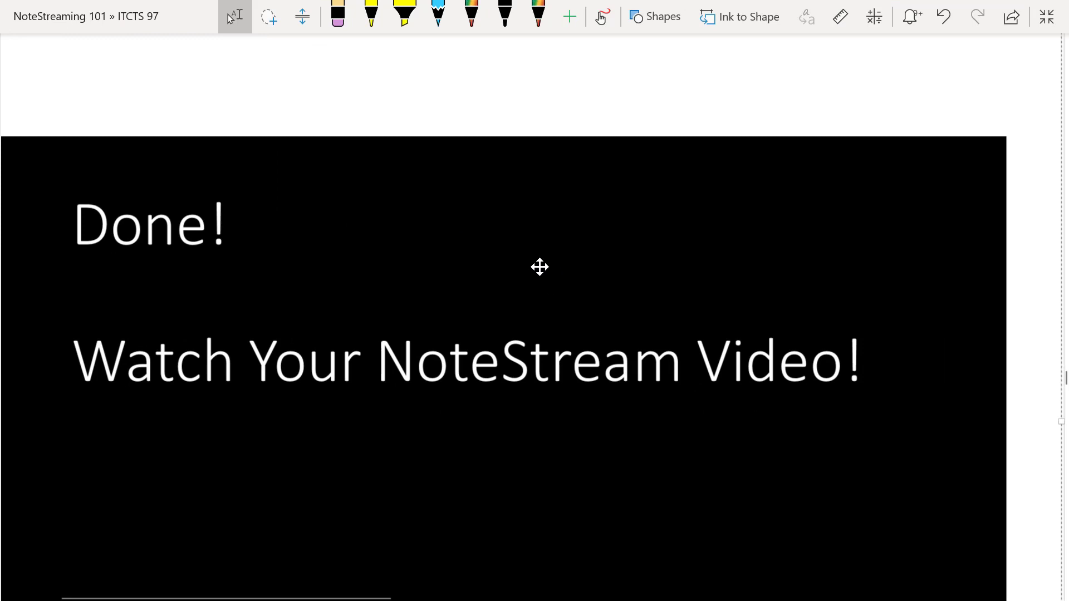
pyautogui.scroll(-15, 570, 270)
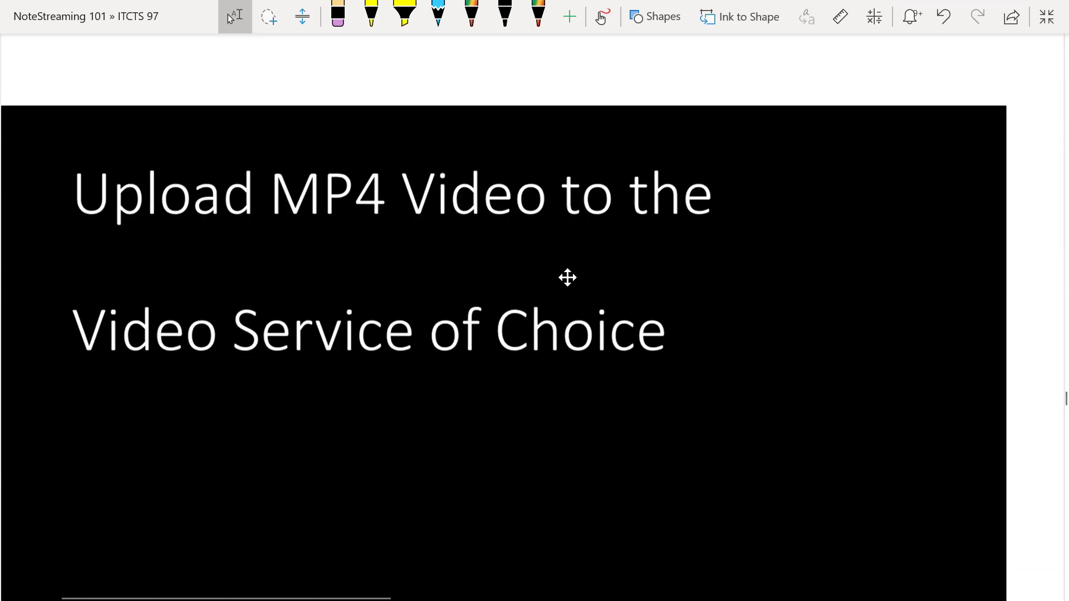
pyautogui.scroll(-1, 230, 18)
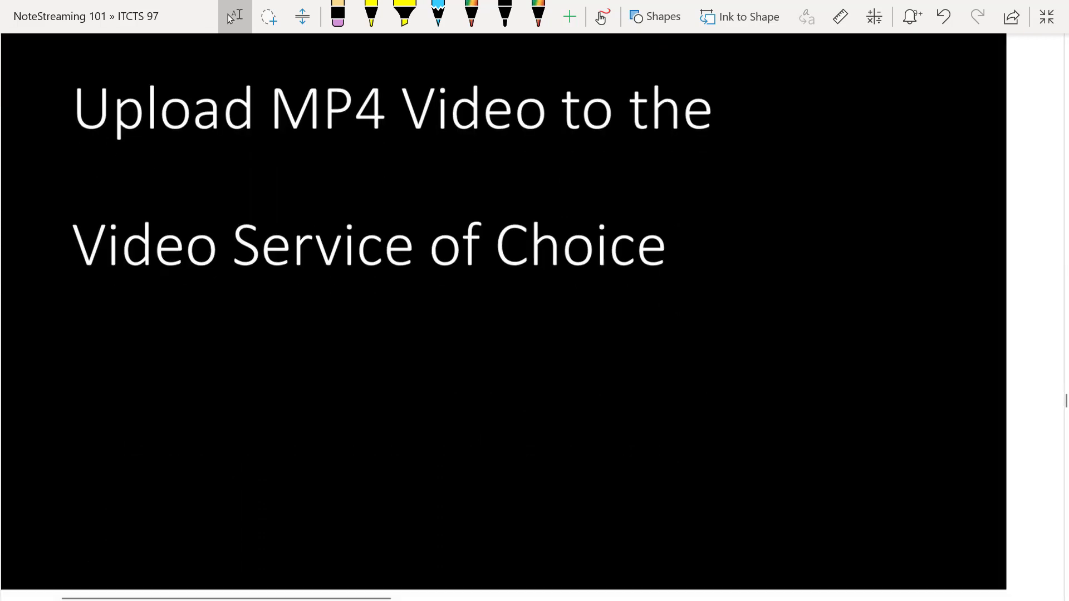